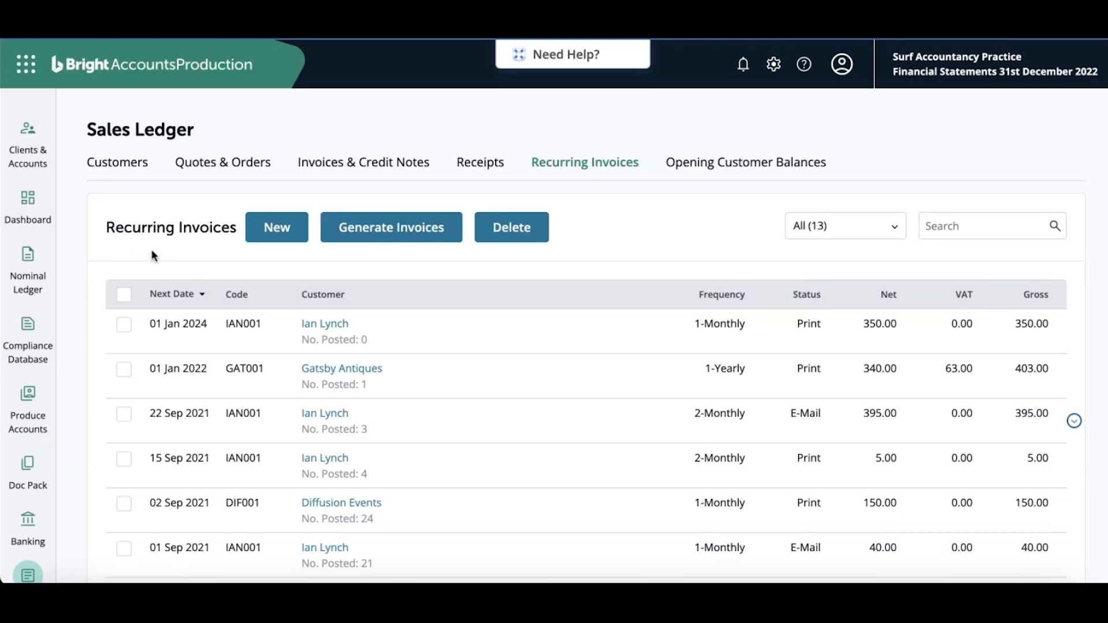
- Start a new recurring sales invoice in the Sales Ledger
scroll(145, 254, "down", 1)
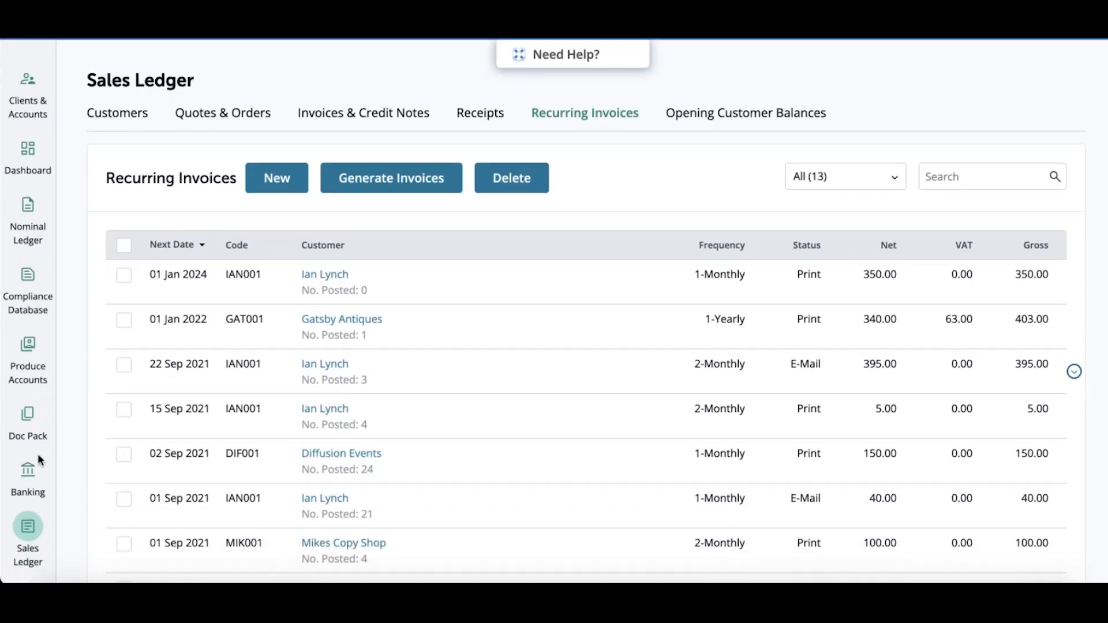
scroll(154, 185, "up", 1)
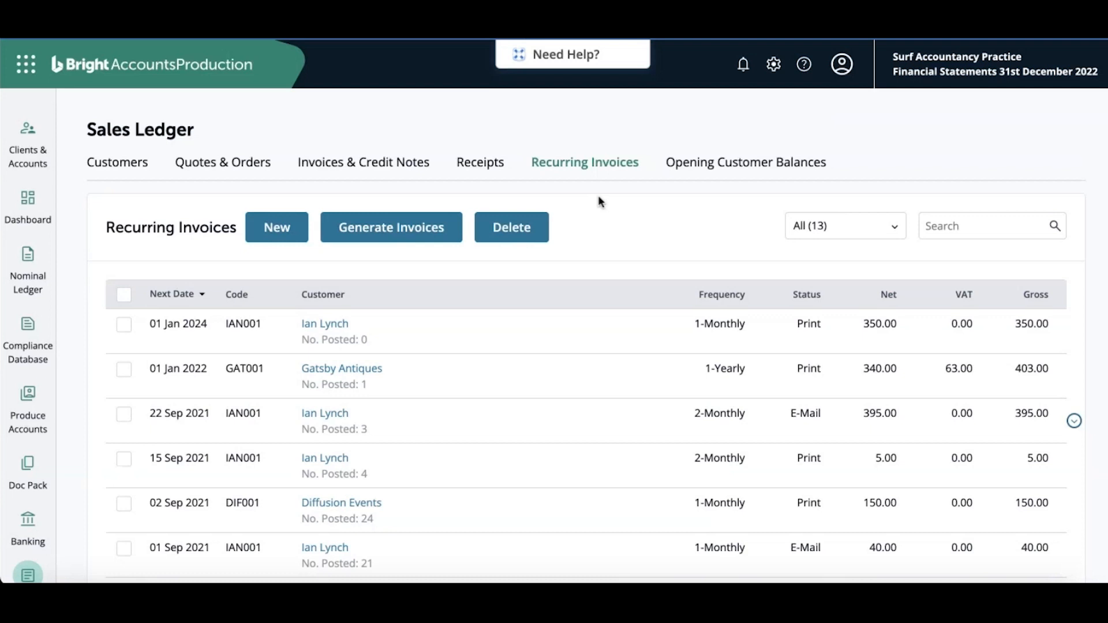
left_click(283, 231)
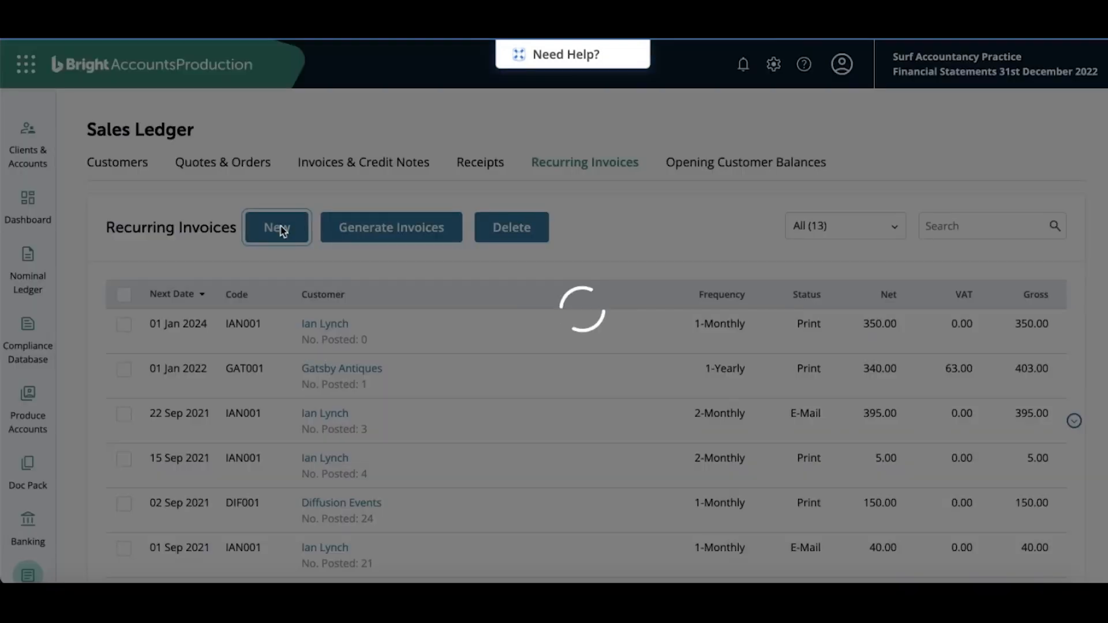
scroll(371, 234, "down", 2)
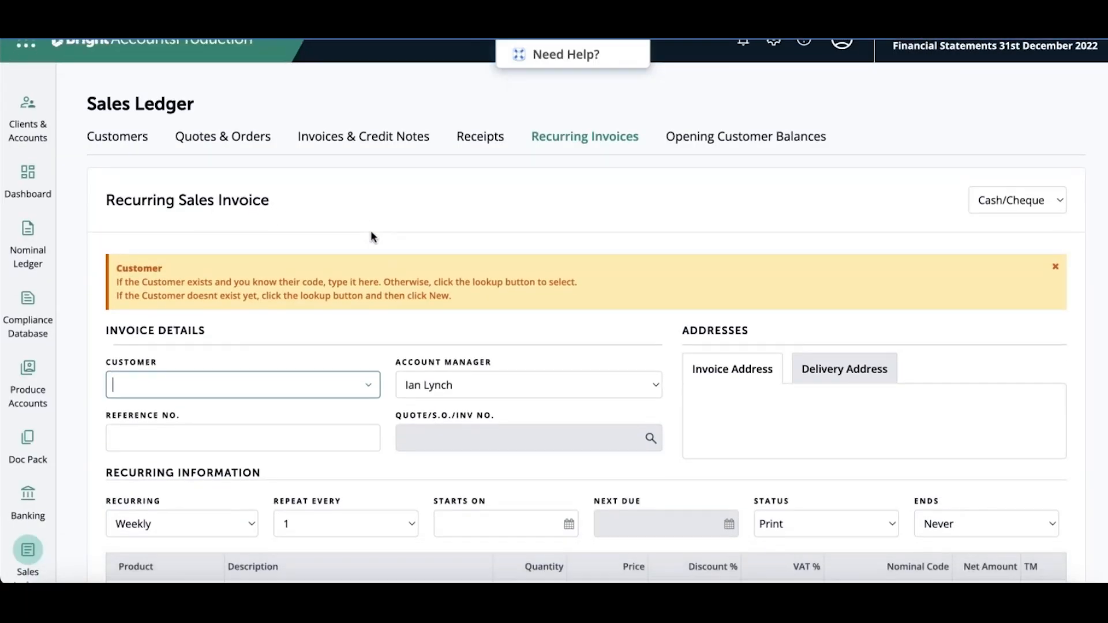
scroll(371, 234, "down", 1)
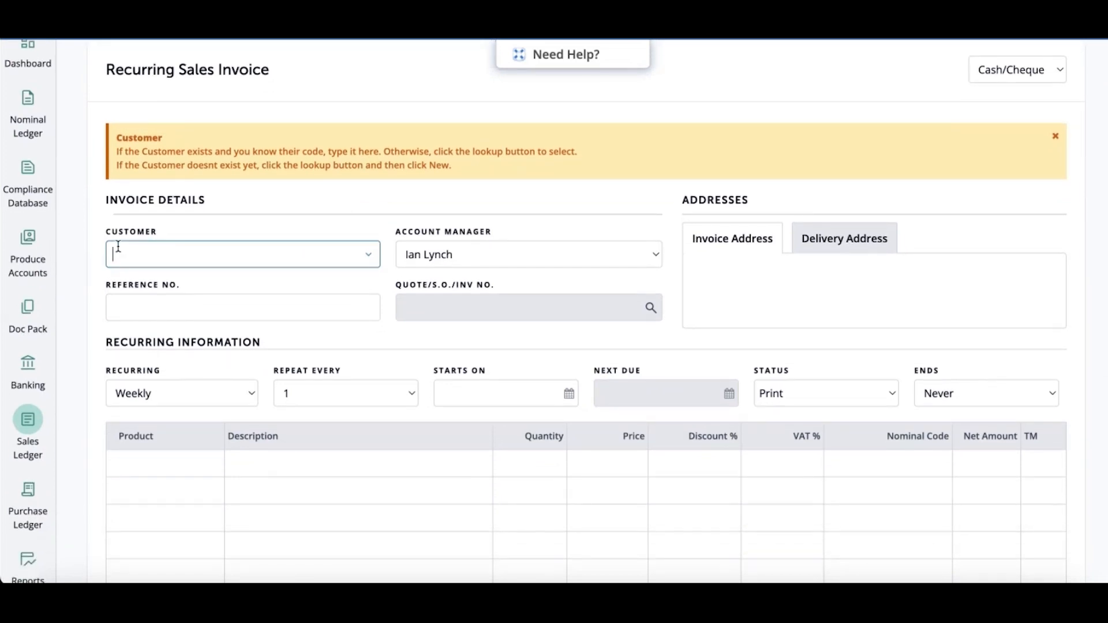
- Select Surf Printing Press as the invoice customer and check the available account managers
left_click(368, 257)
scroll(238, 349, "down", 10)
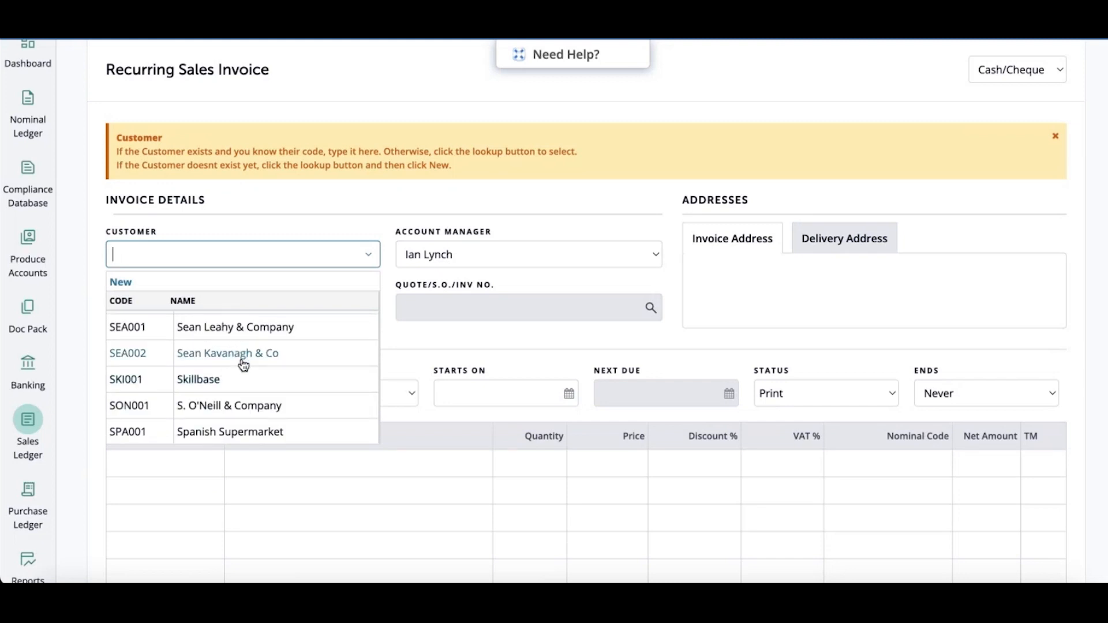
scroll(254, 375, "down", 1)
scroll(257, 383, "down", 5)
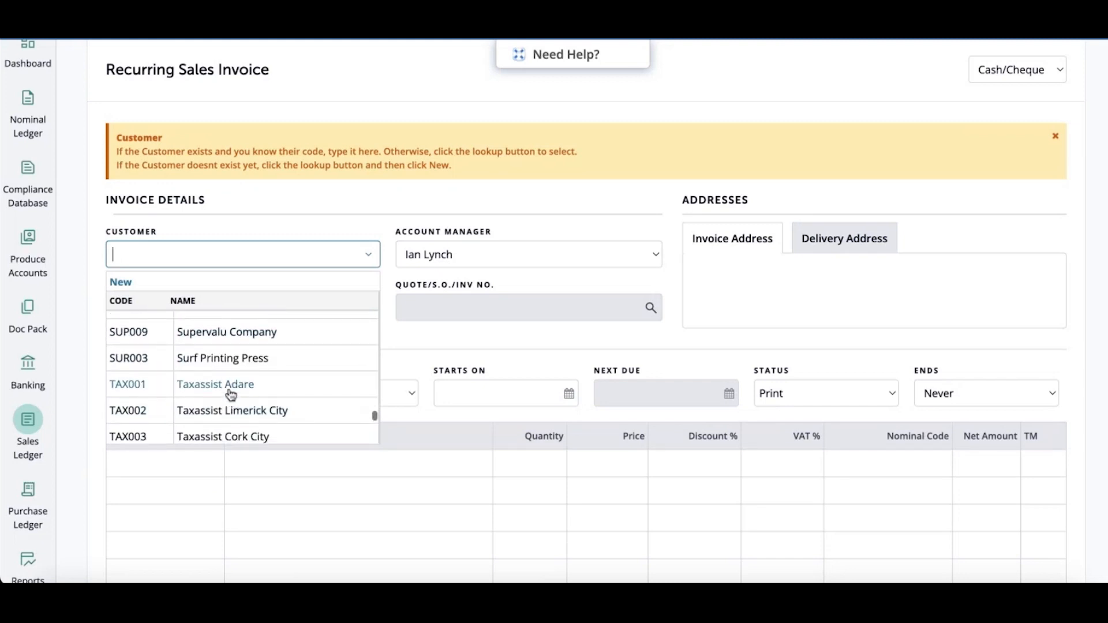
left_click(247, 369)
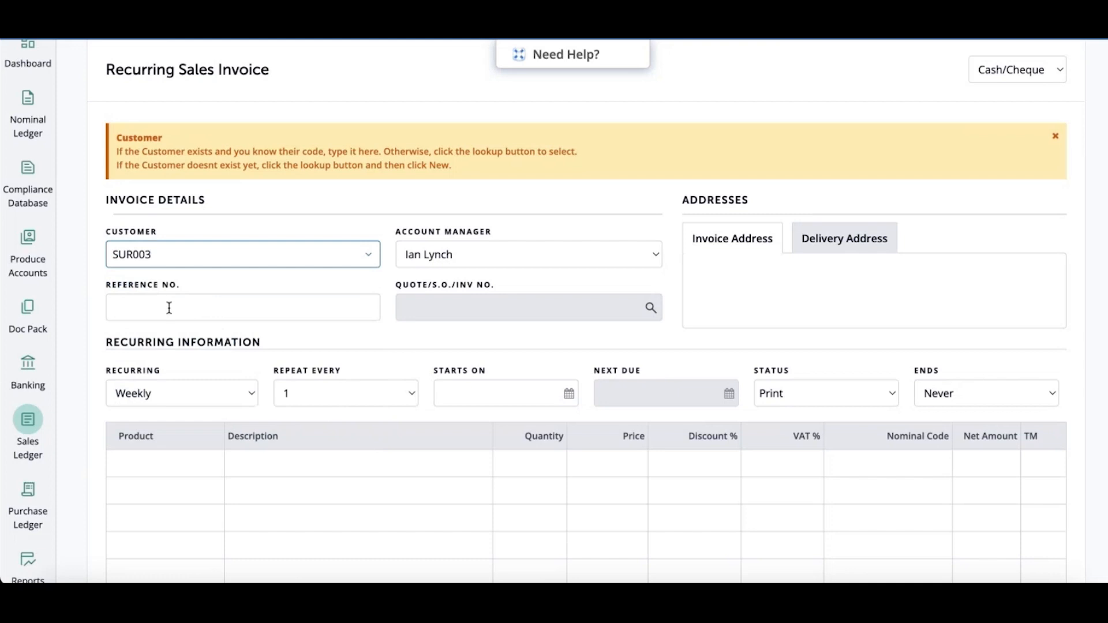
left_click(486, 257)
left_click(352, 217)
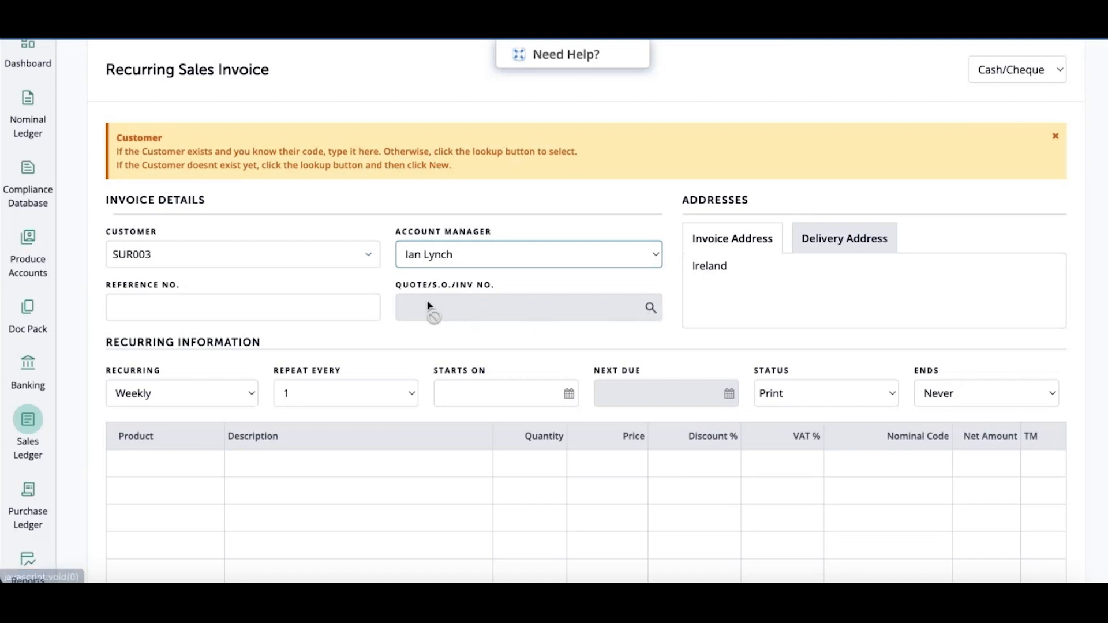
- Add the Basketballs product (BAS001) as the first invoice line with a quantity of 5
scroll(404, 297, "down", 3)
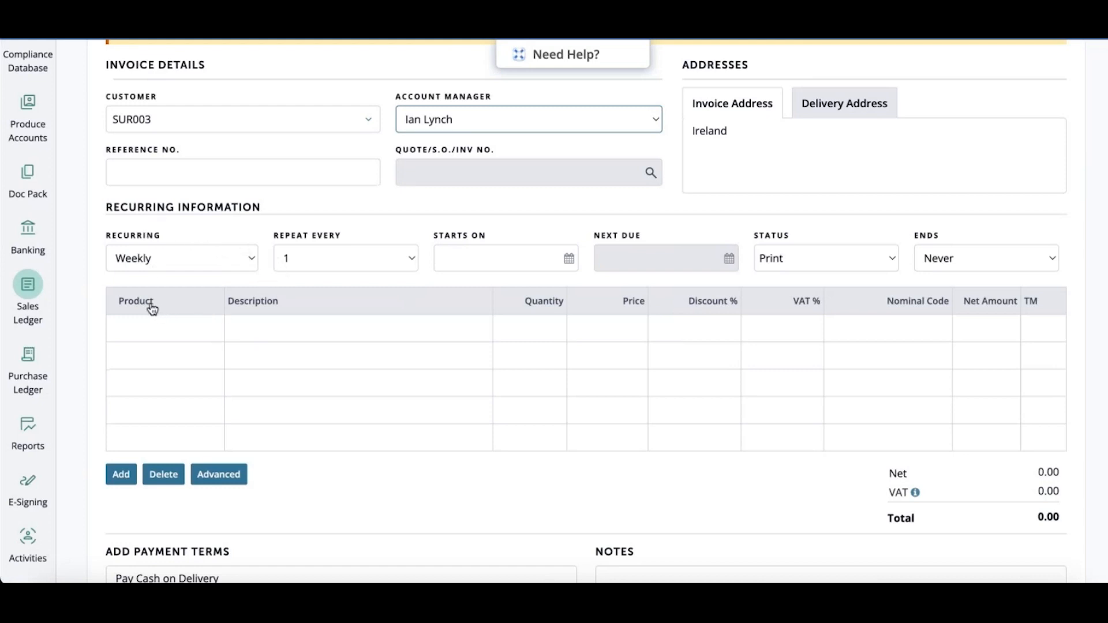
left_click(206, 325)
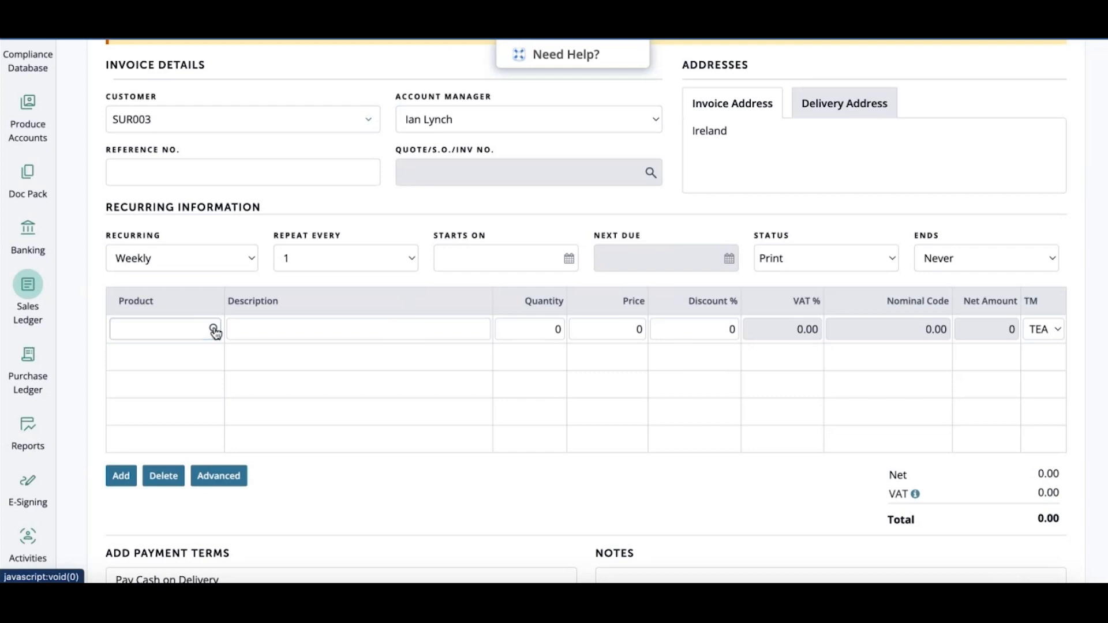
left_click(214, 329)
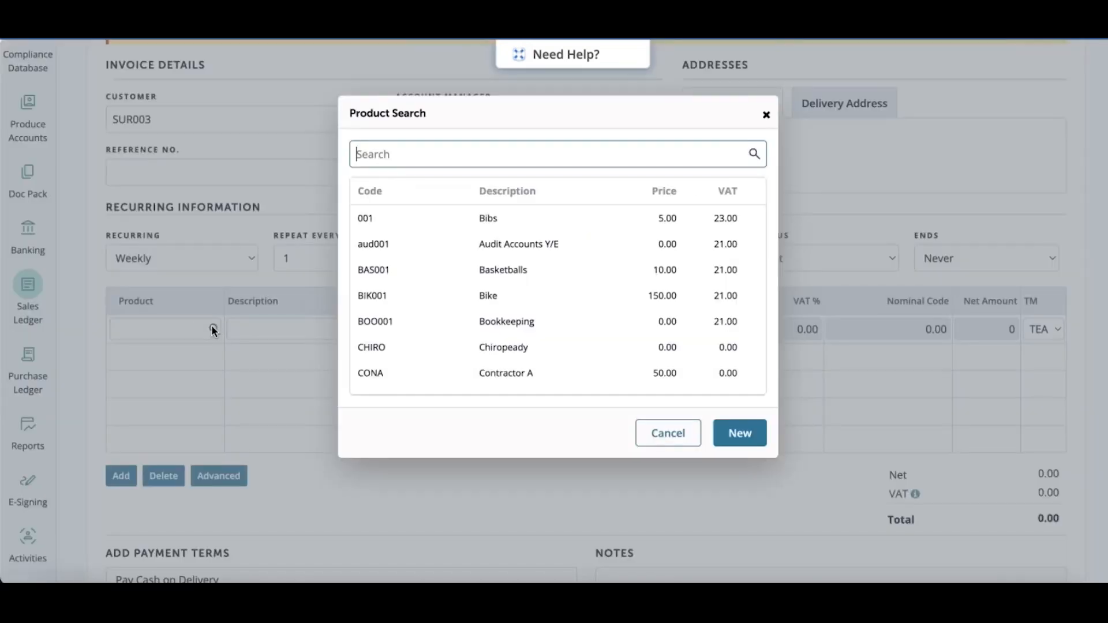
left_click(527, 265)
left_click(652, 356)
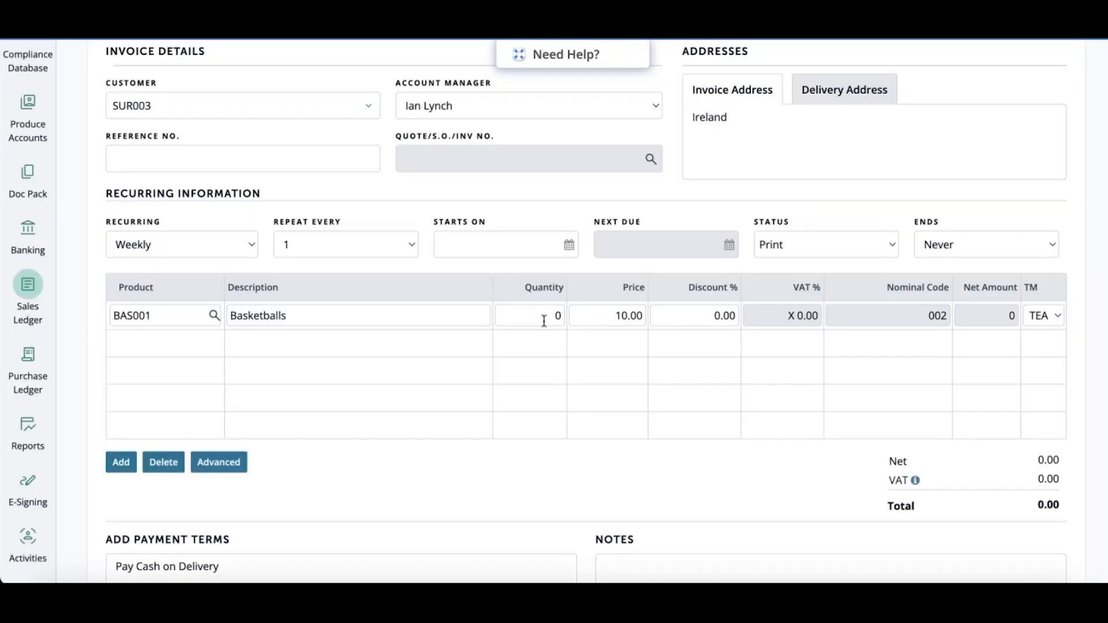
left_click(536, 321)
key("BackSpace")
type("5")
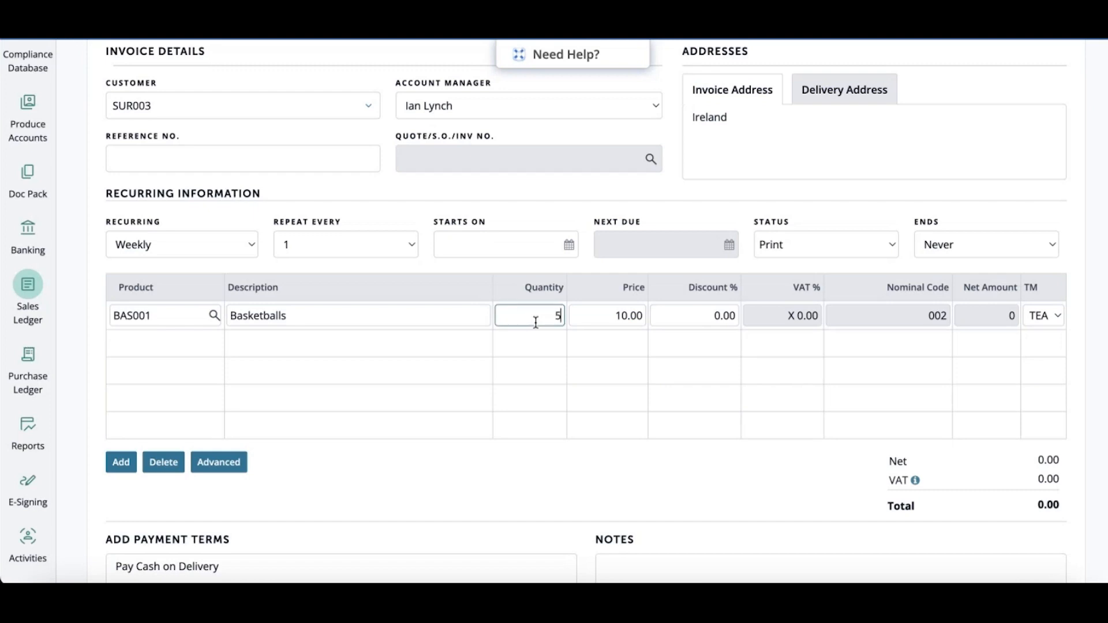
left_click(610, 315)
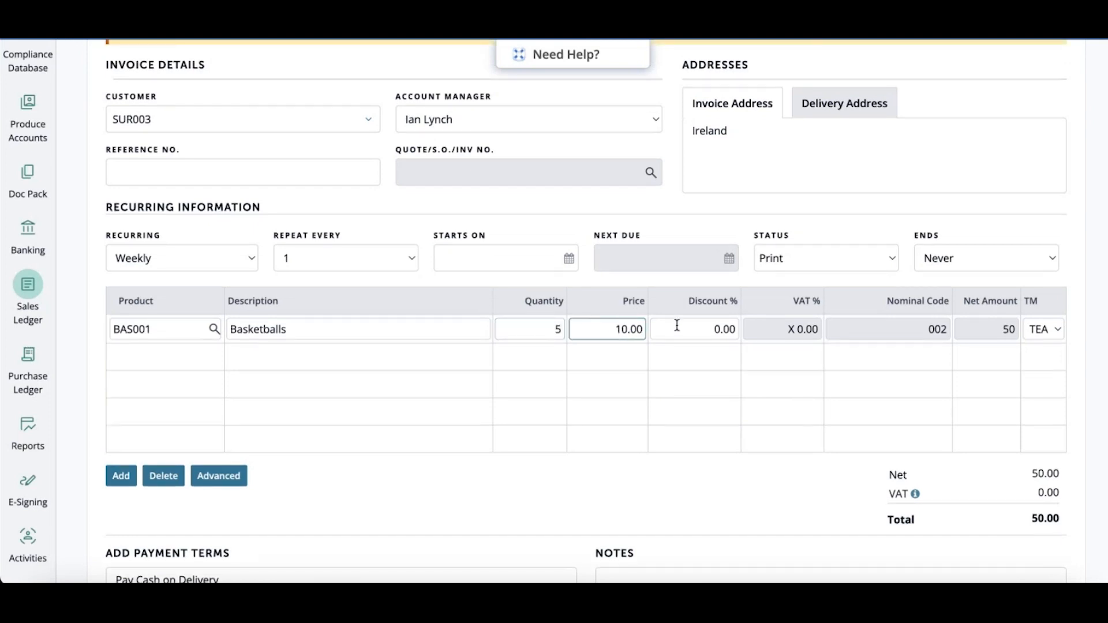
- Add the Footballs product (FOO001) as the second invoice line with a quantity of 5
left_click(194, 352)
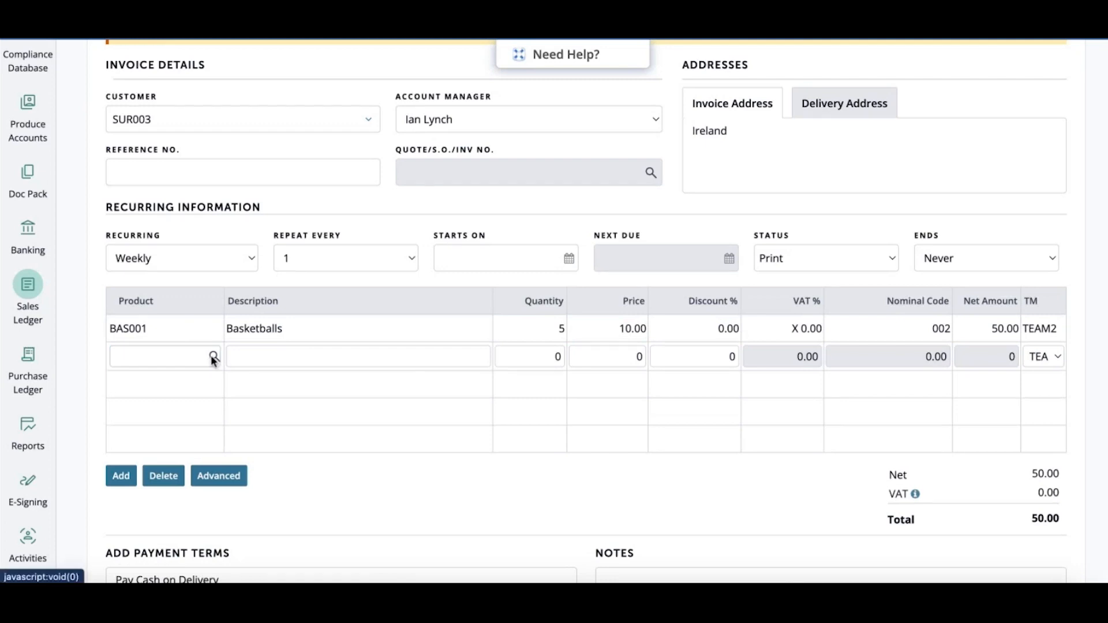
left_click(211, 359)
scroll(501, 296, "down", 5)
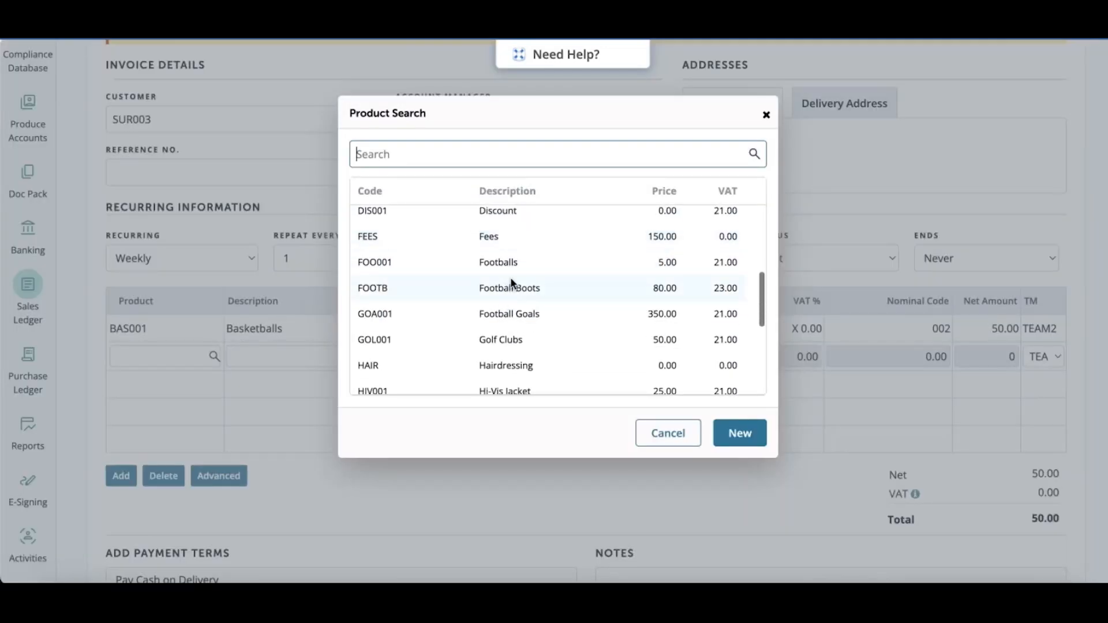
left_click(508, 265)
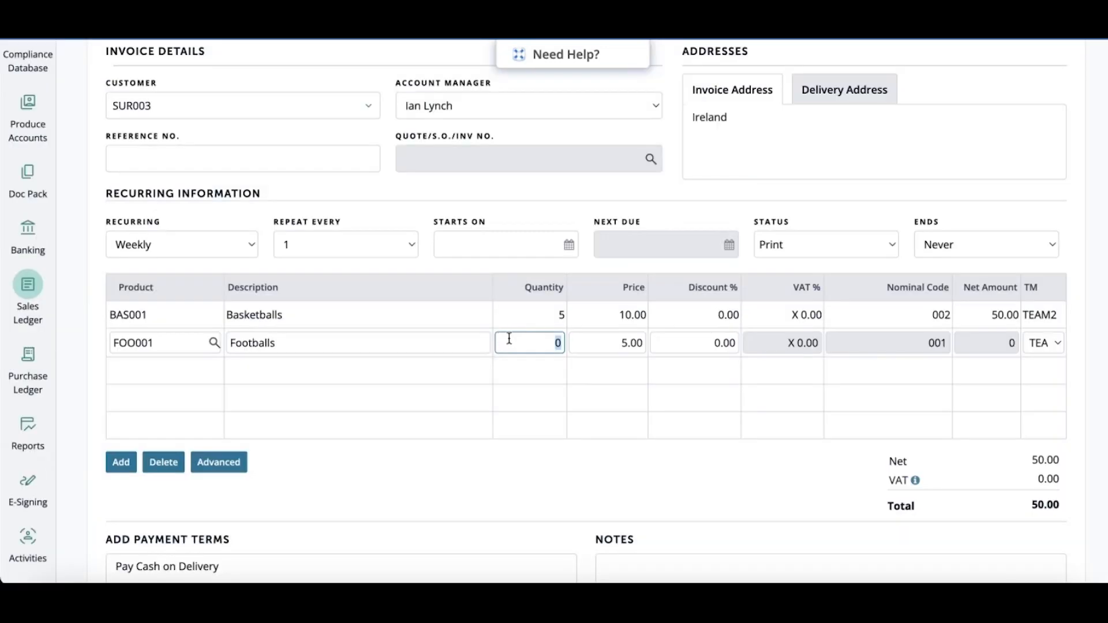
type("5")
left_click(614, 331)
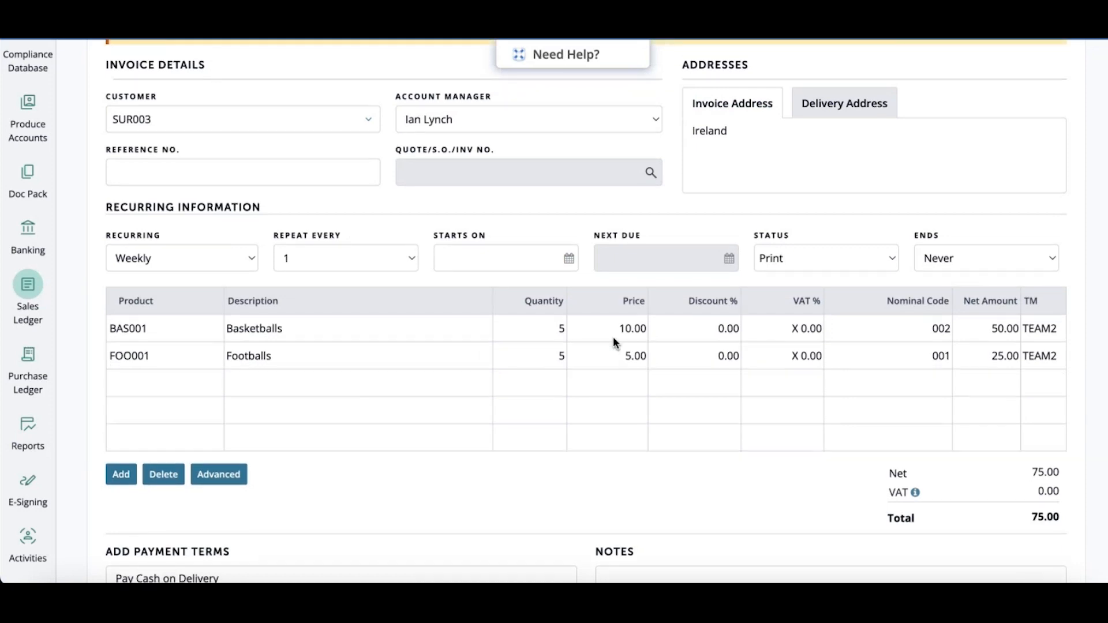
- Examine the advanced transaction details of the Basketballs line, including its sales VAT rate options, and close them without saving
left_click(615, 328)
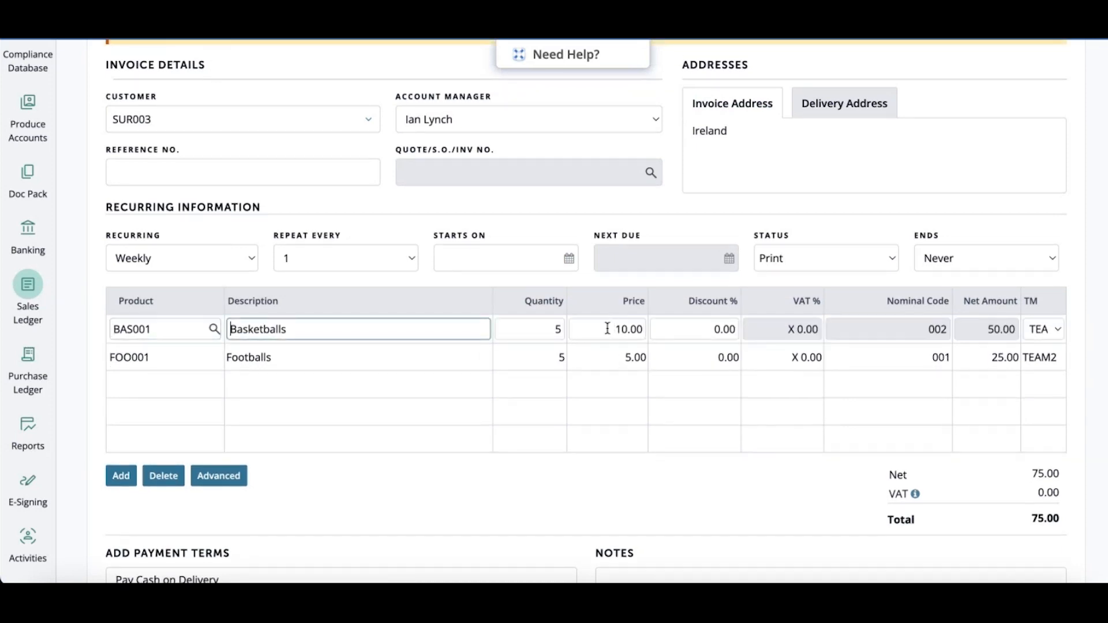
left_click(612, 329)
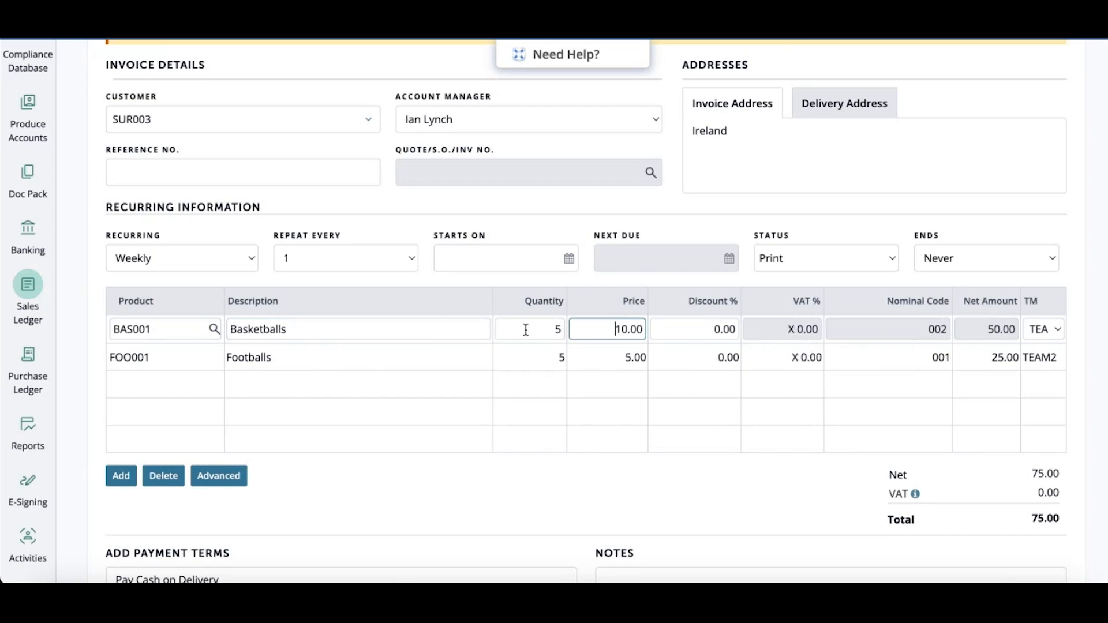
left_click(228, 475)
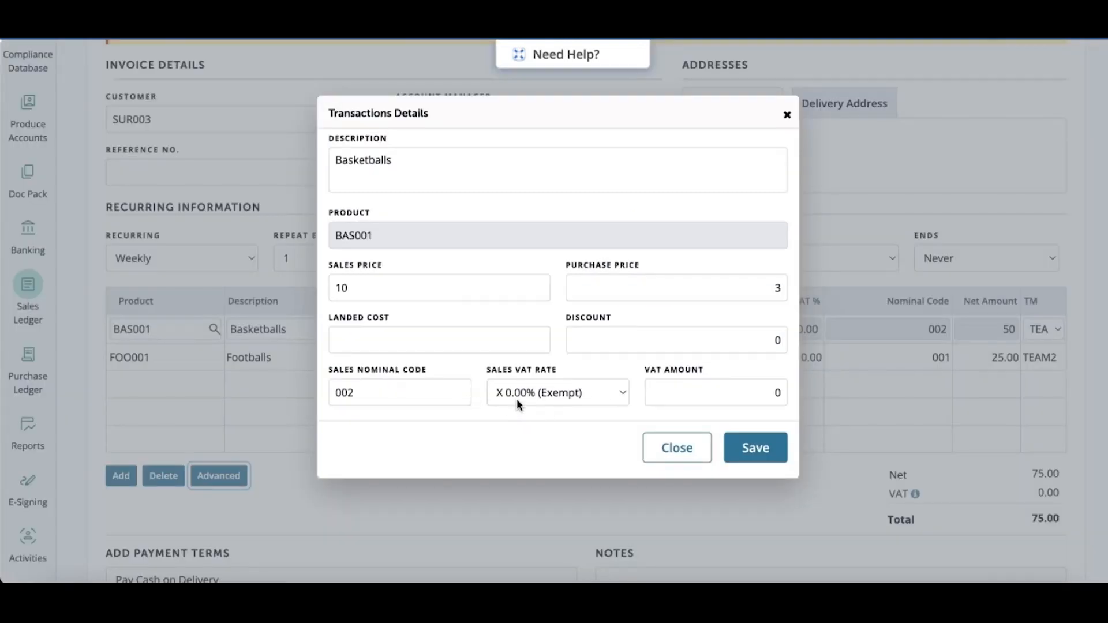
left_click(517, 399)
left_click(517, 398)
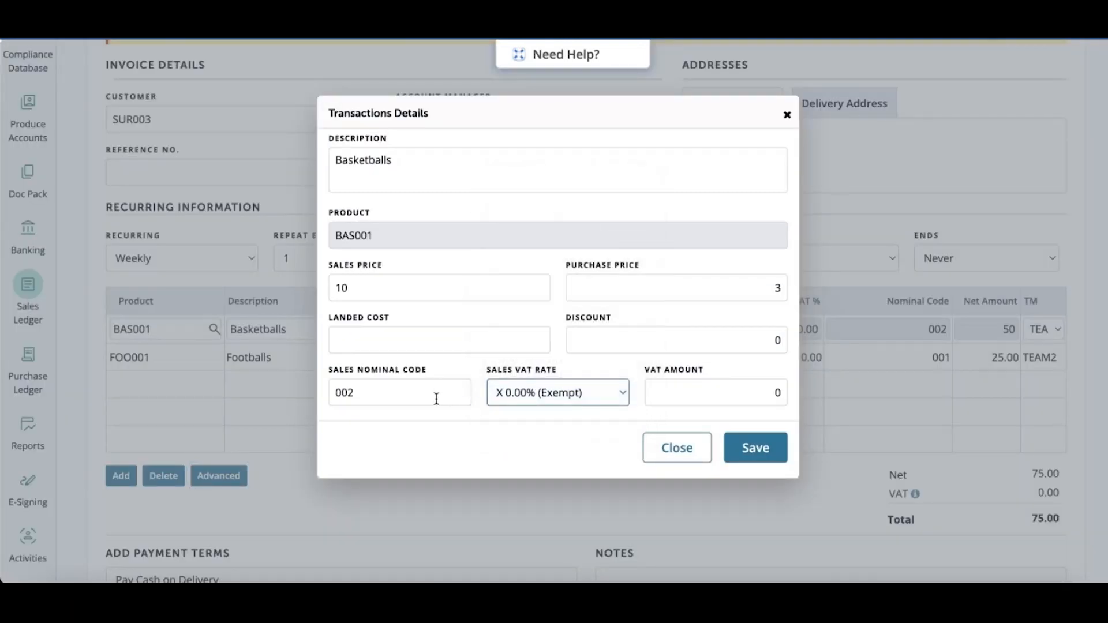
left_click(695, 448)
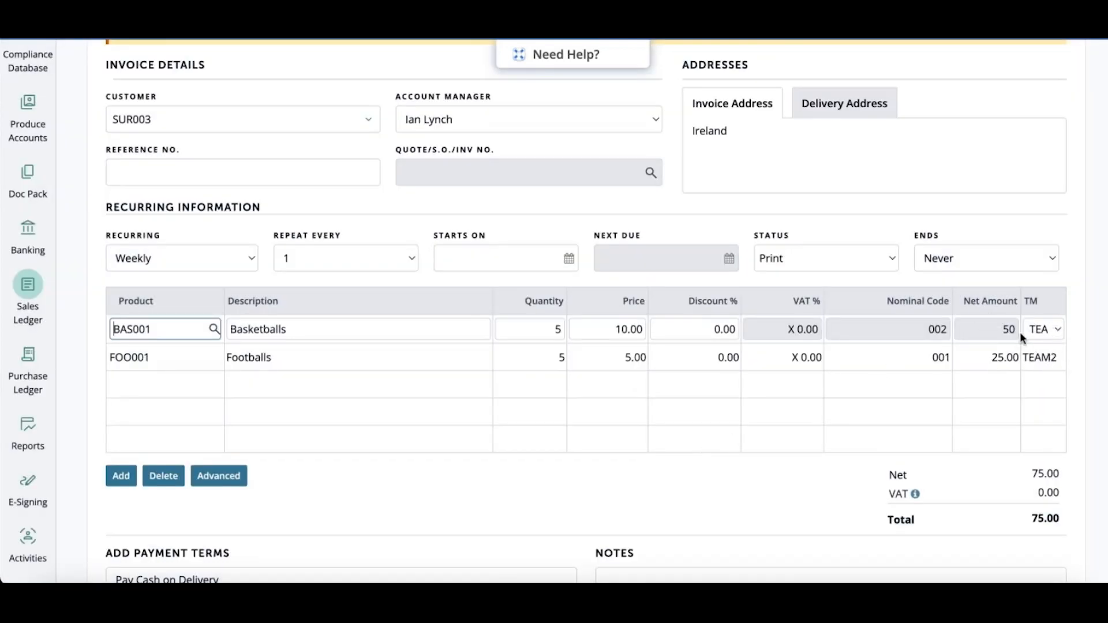
- Check the TM options available for the Basketballs line
left_click(1048, 330)
left_click(1048, 329)
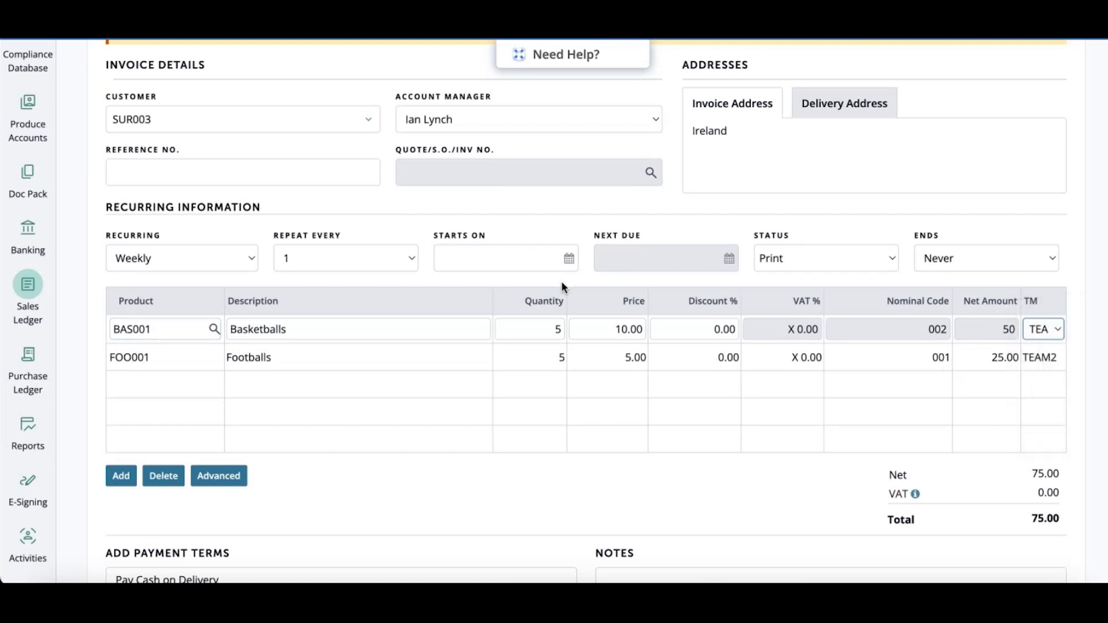
left_click(449, 217)
- Set the invoice to recur weekly, repeating every 2 weeks, with a start date of 01/01/2024
scroll(408, 225, "up", 1)
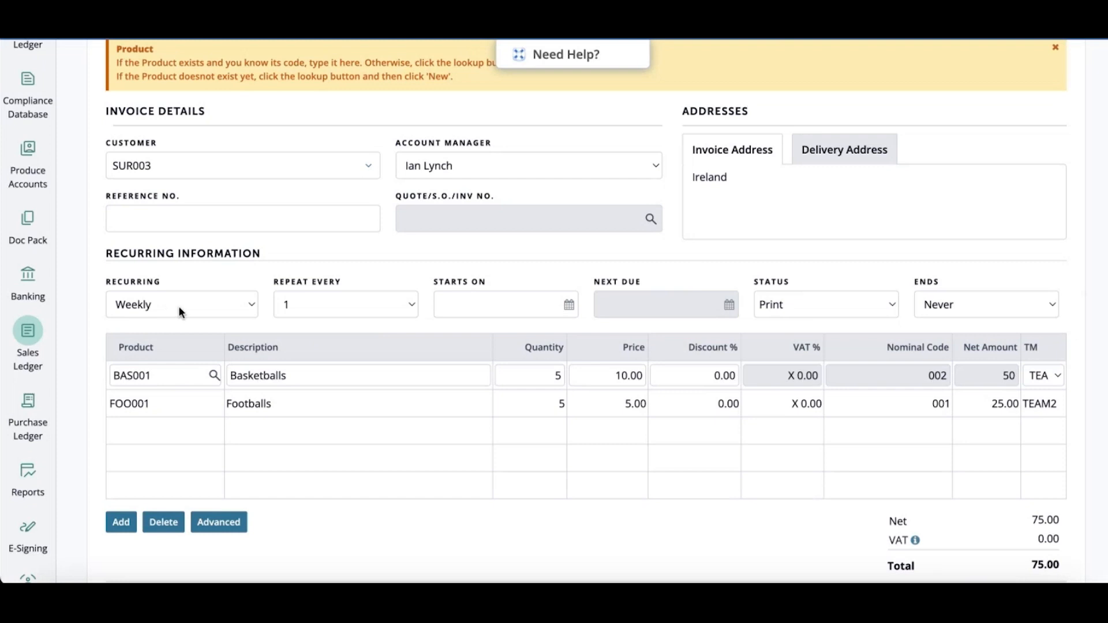
left_click(197, 311)
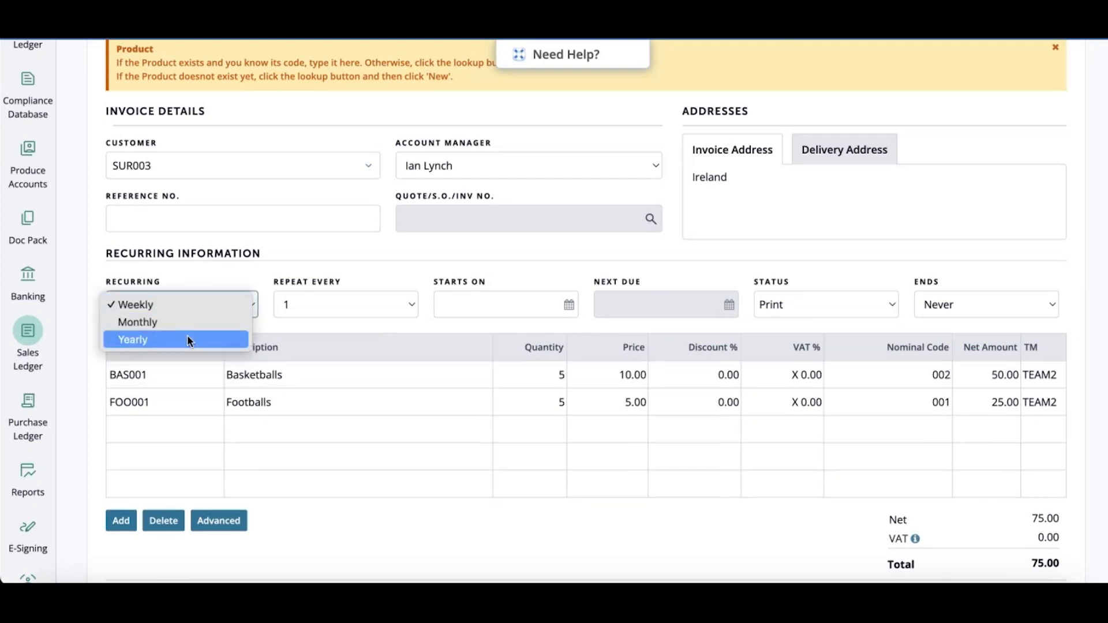
left_click(294, 317)
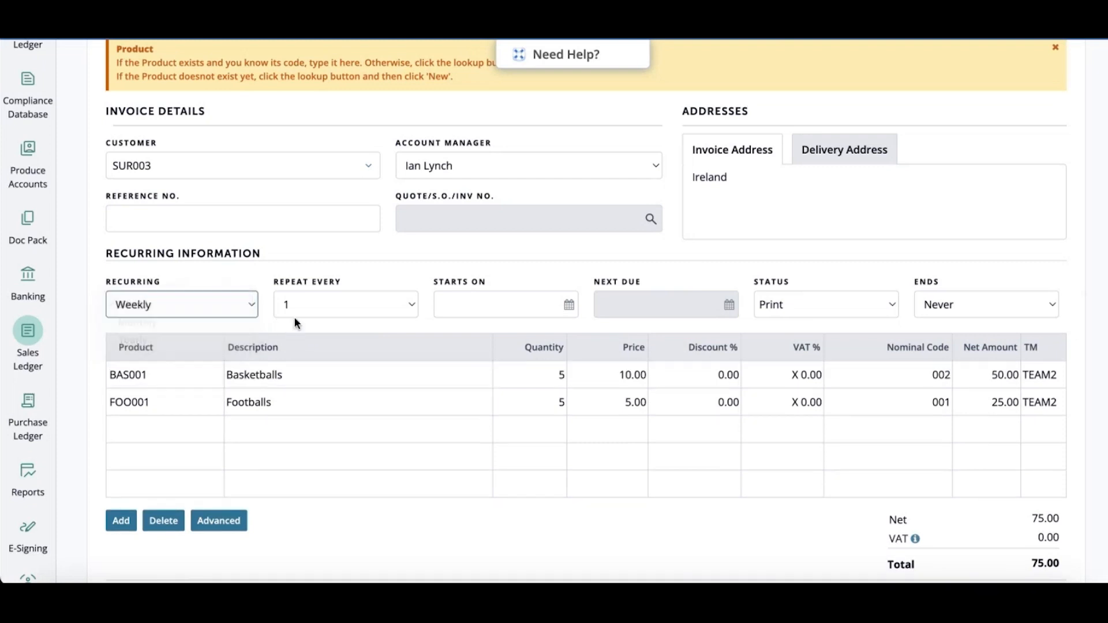
left_click(315, 301)
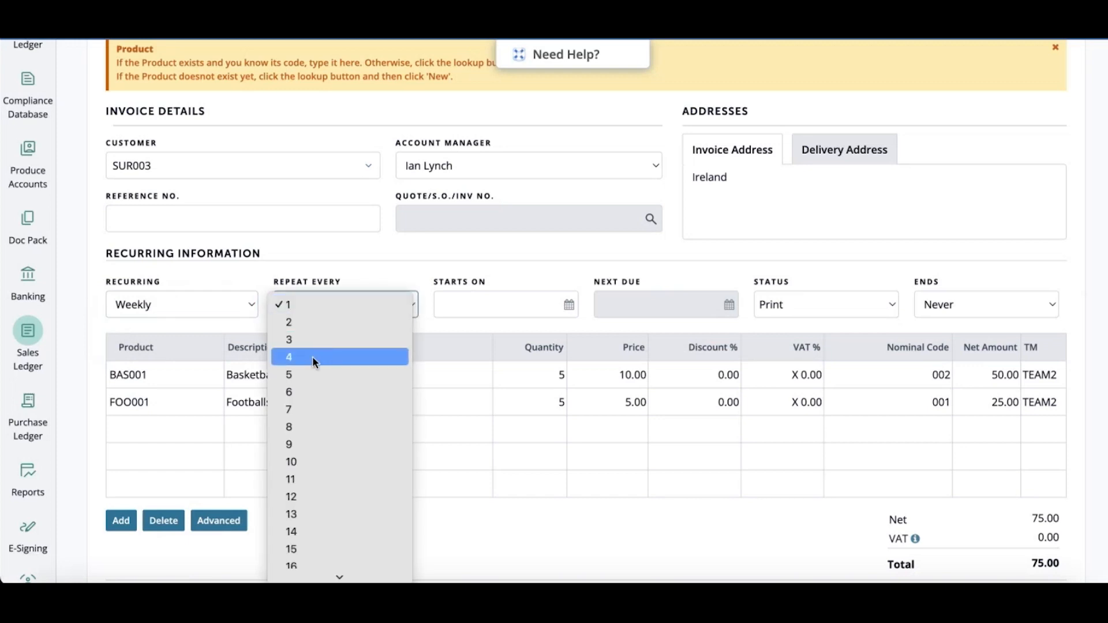
left_click(316, 321)
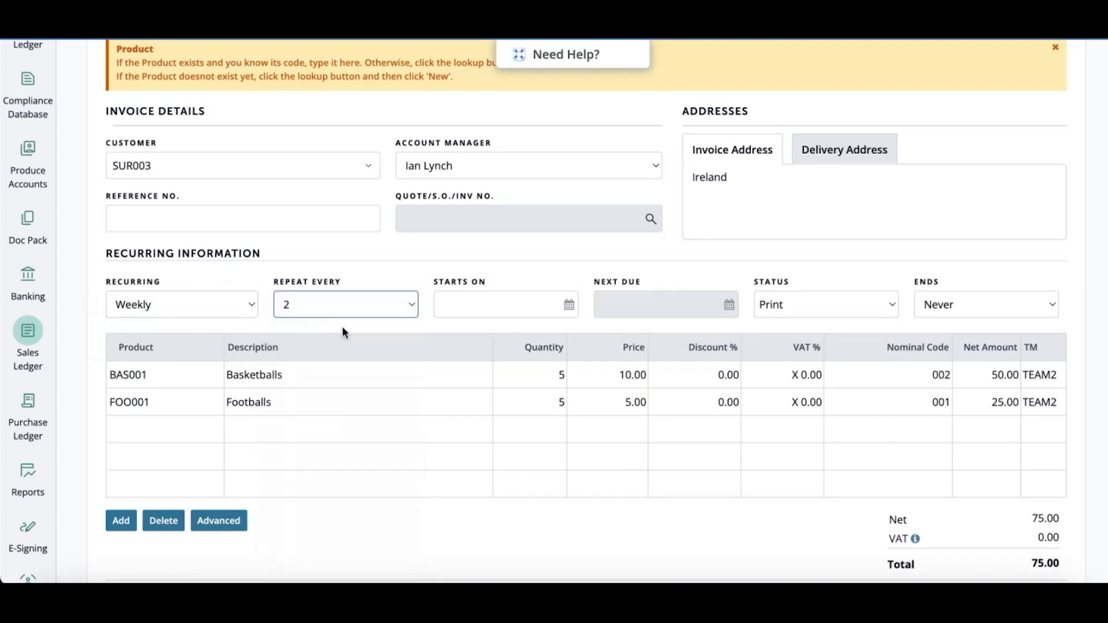
left_click(527, 305)
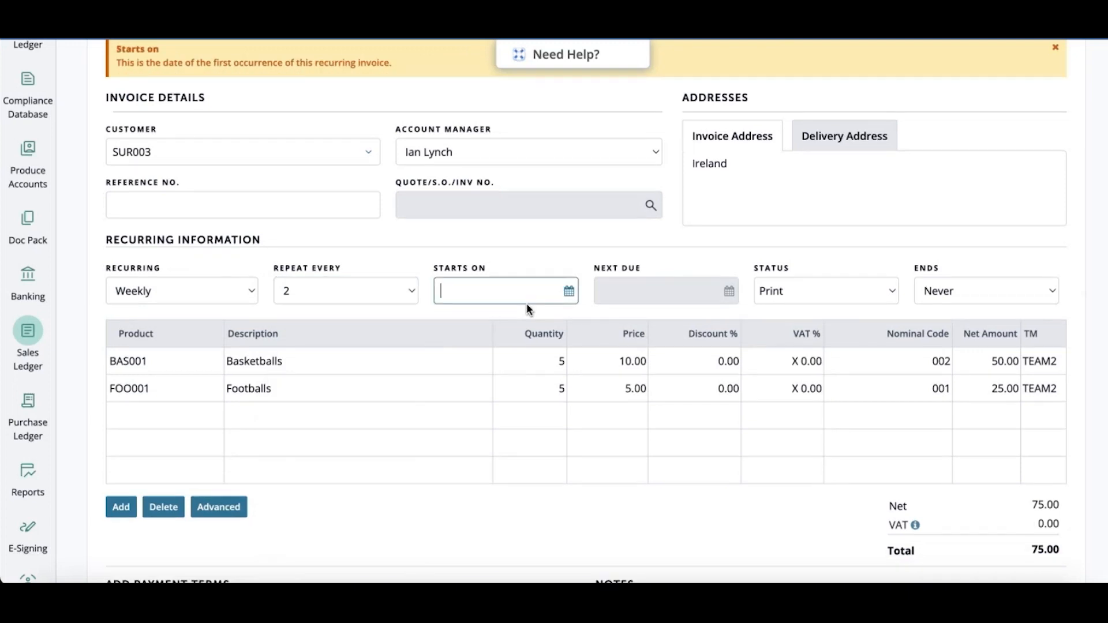
type("01/01/2024")
key("Tab")
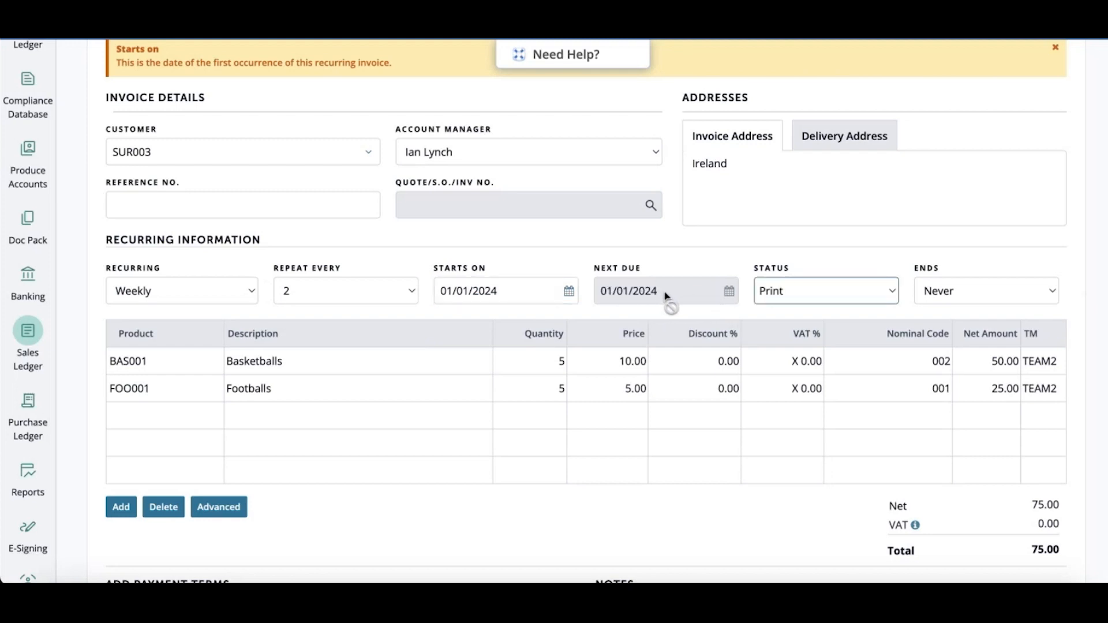
- Keep the recurring invoice's status as Print and set its recurrence to end by Number, after 10 occurrences
left_click(813, 289)
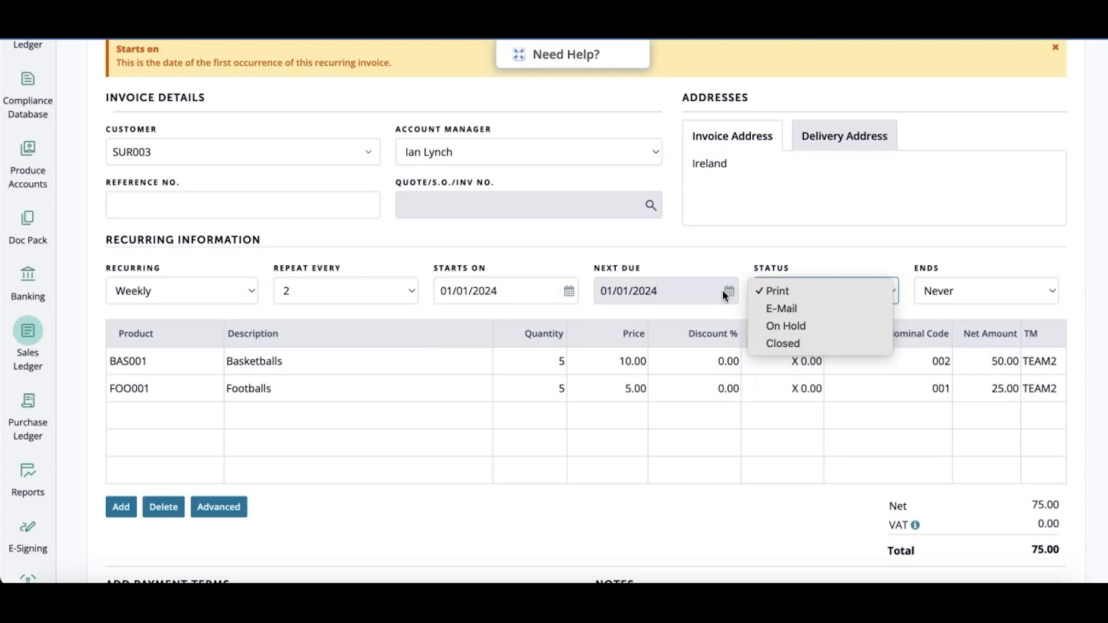
left_click(811, 251)
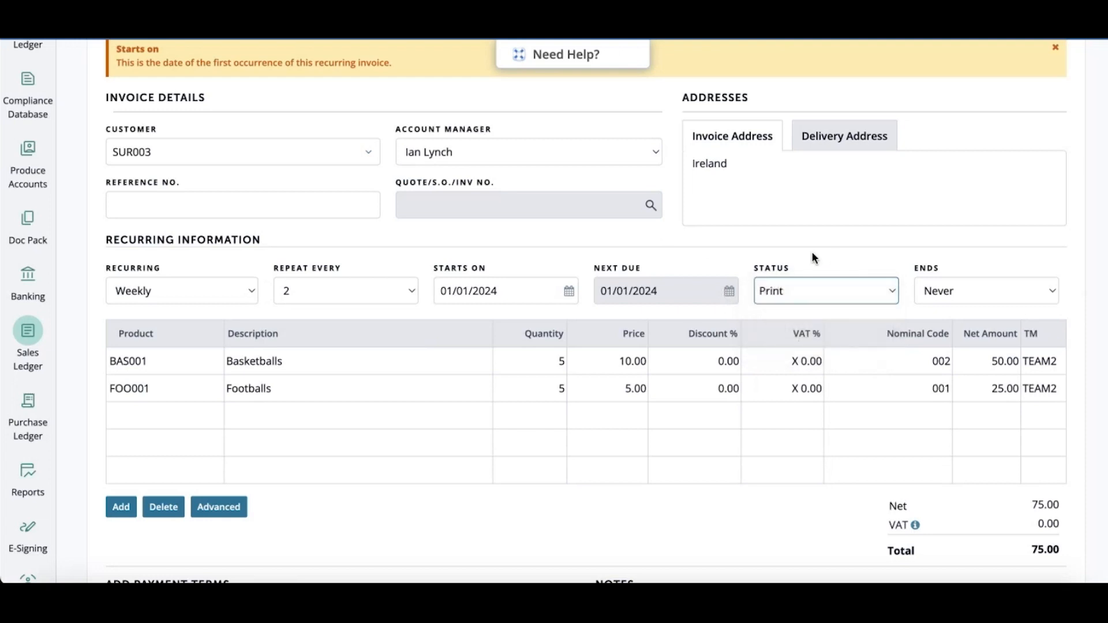
left_click(1000, 285)
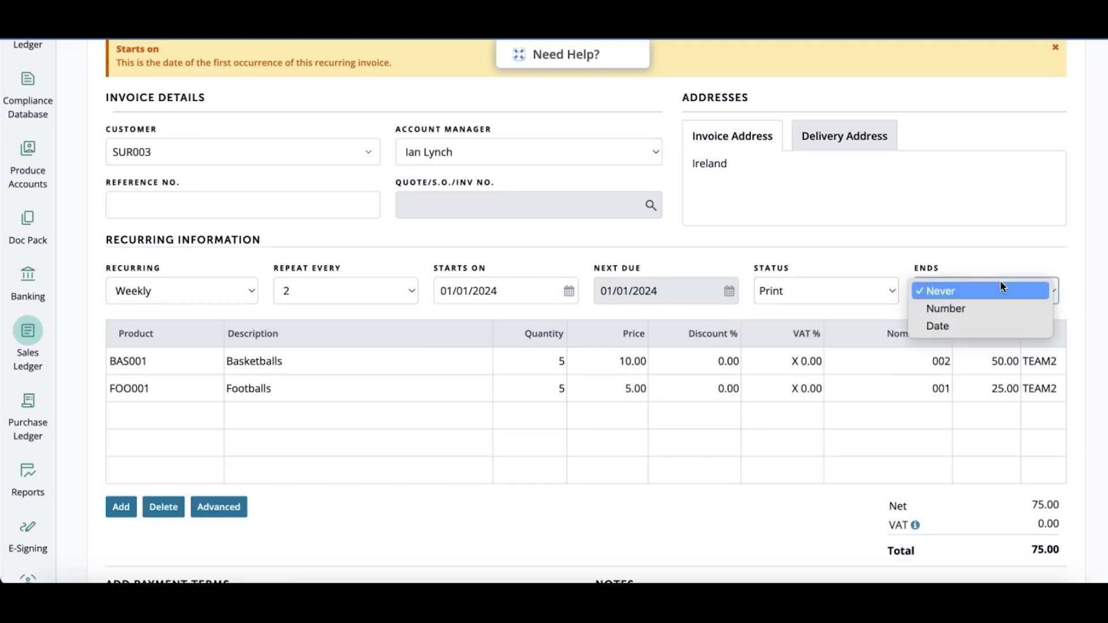
left_click(961, 310)
left_click(961, 292)
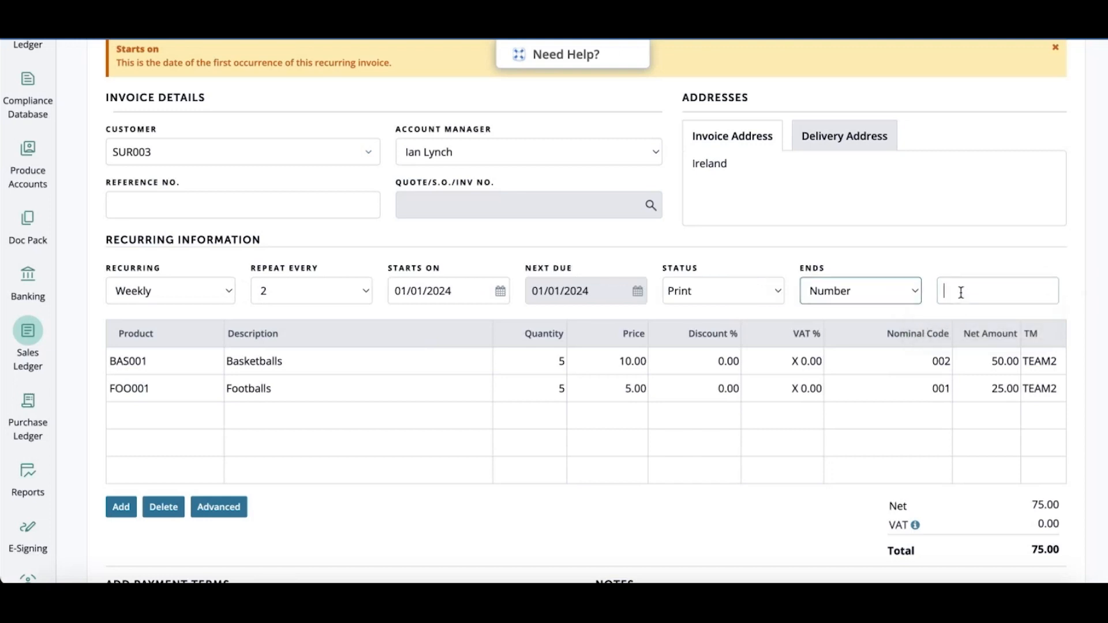
type("10")
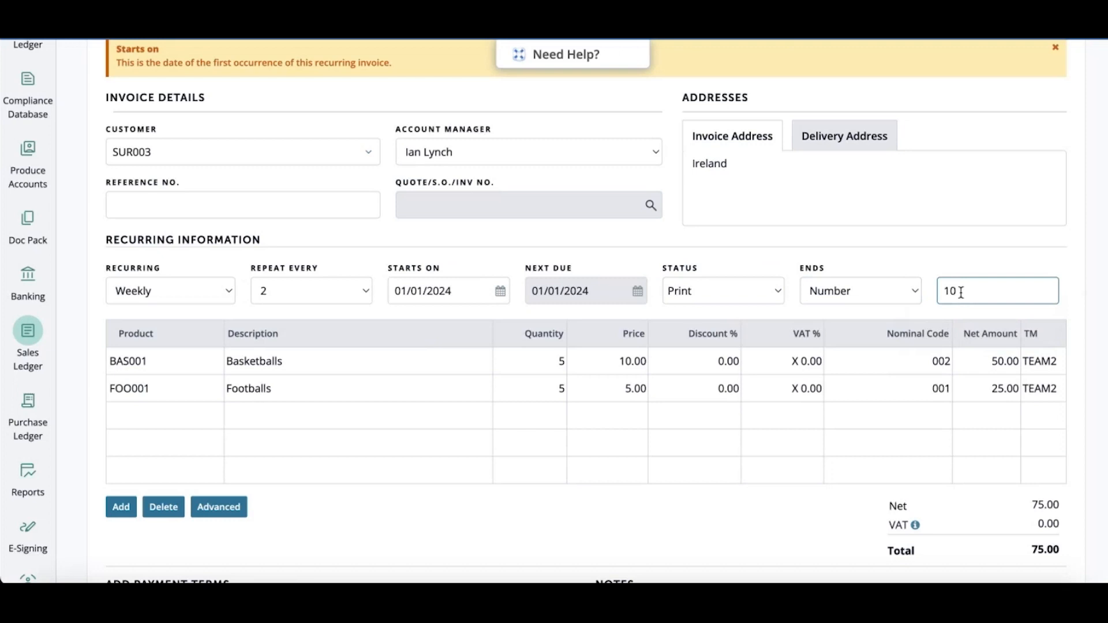
key("Tab")
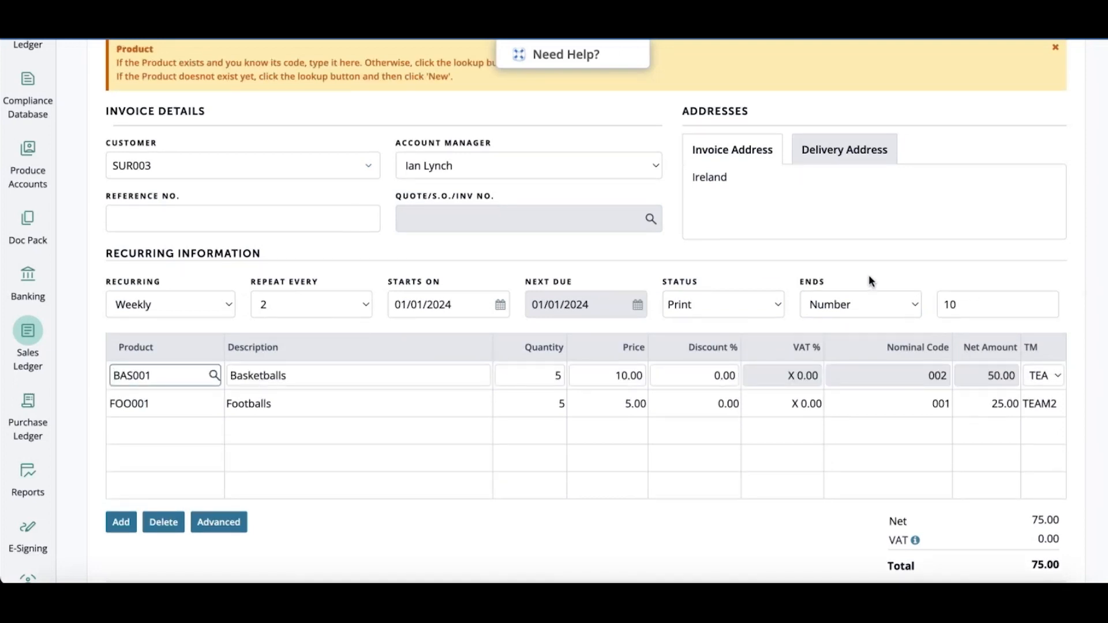
- Save the recurring invoice and look through the list of recurring invoices
scroll(963, 274, "down", 3)
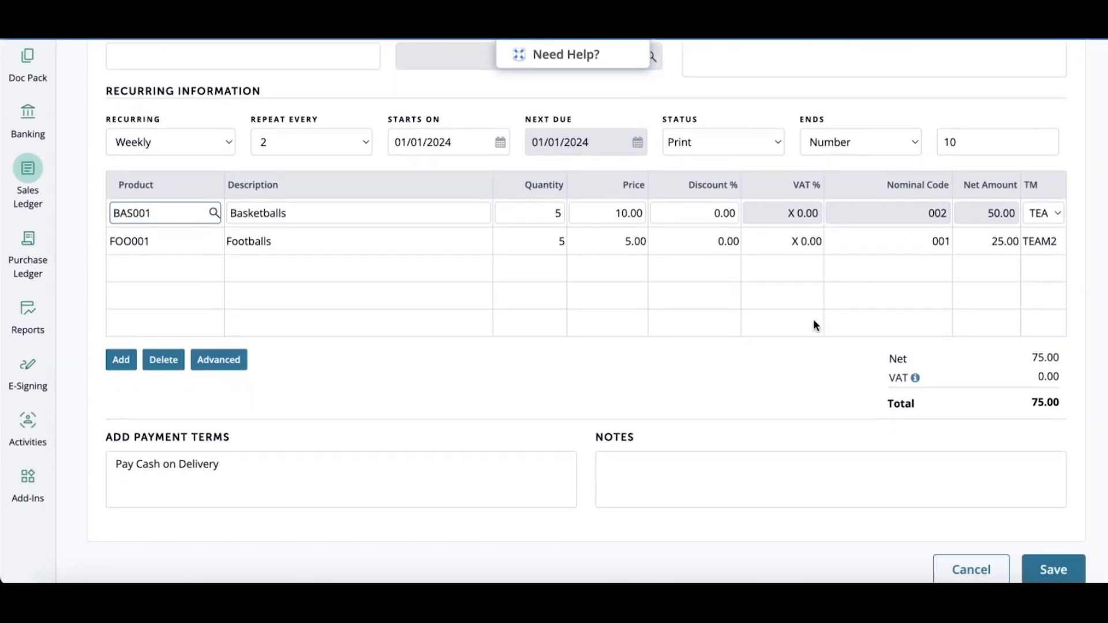
left_click(1042, 538)
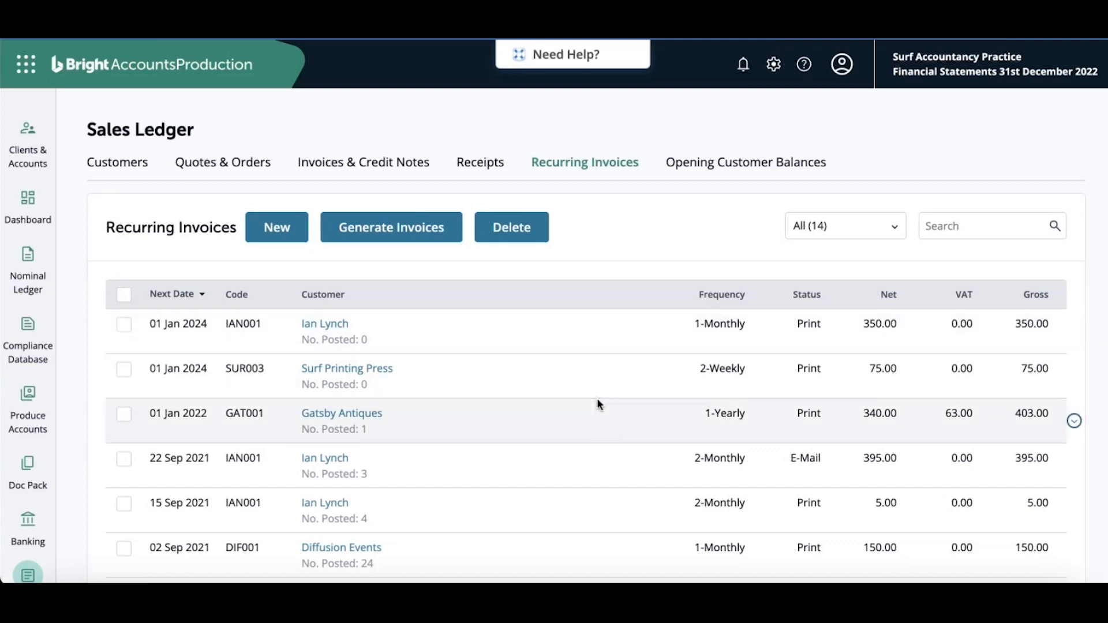
scroll(596, 398, "down", 3)
scroll(601, 401, "down", 4)
scroll(606, 375, "up", 5)
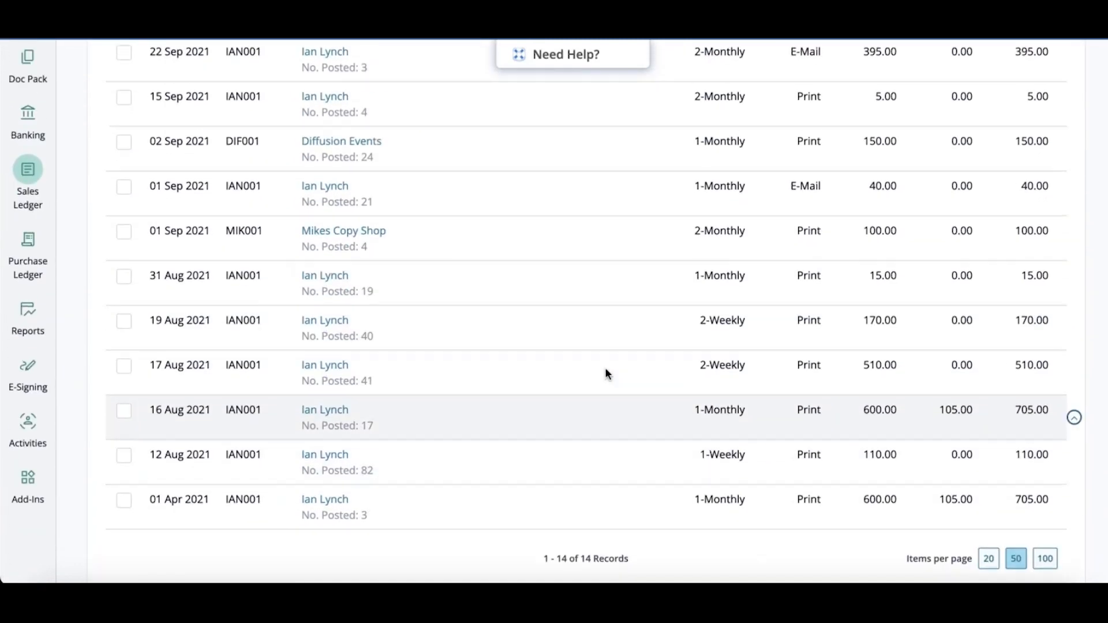
scroll(606, 374, "up", 2)
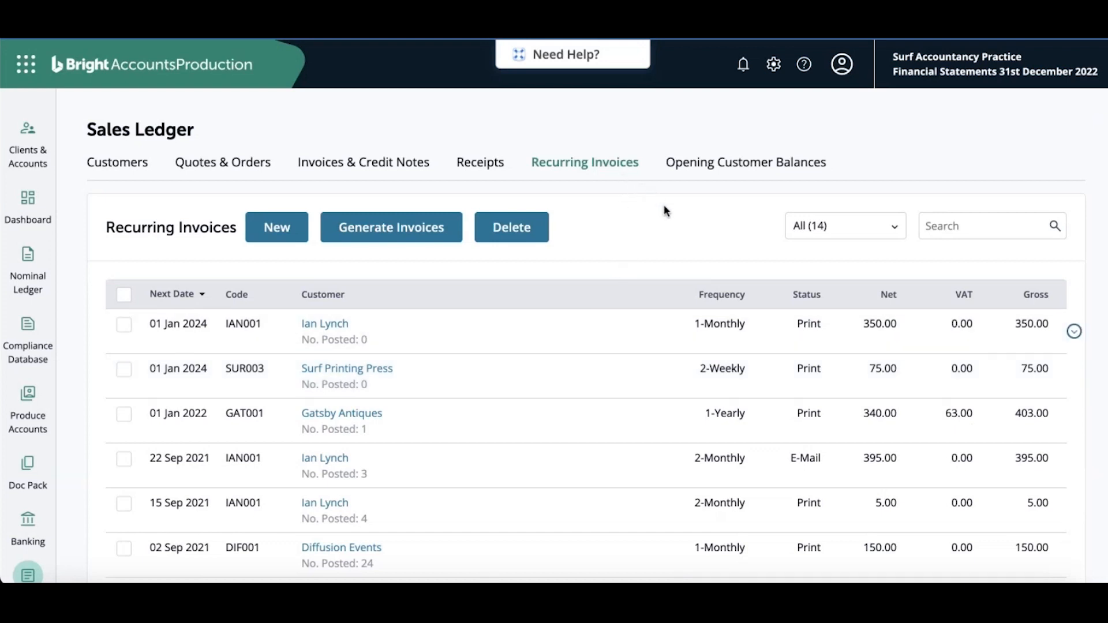
- Start generating recurring invoices and update the list to cover invoices up to 01/04/2024, accepting the refresh
left_click(417, 231)
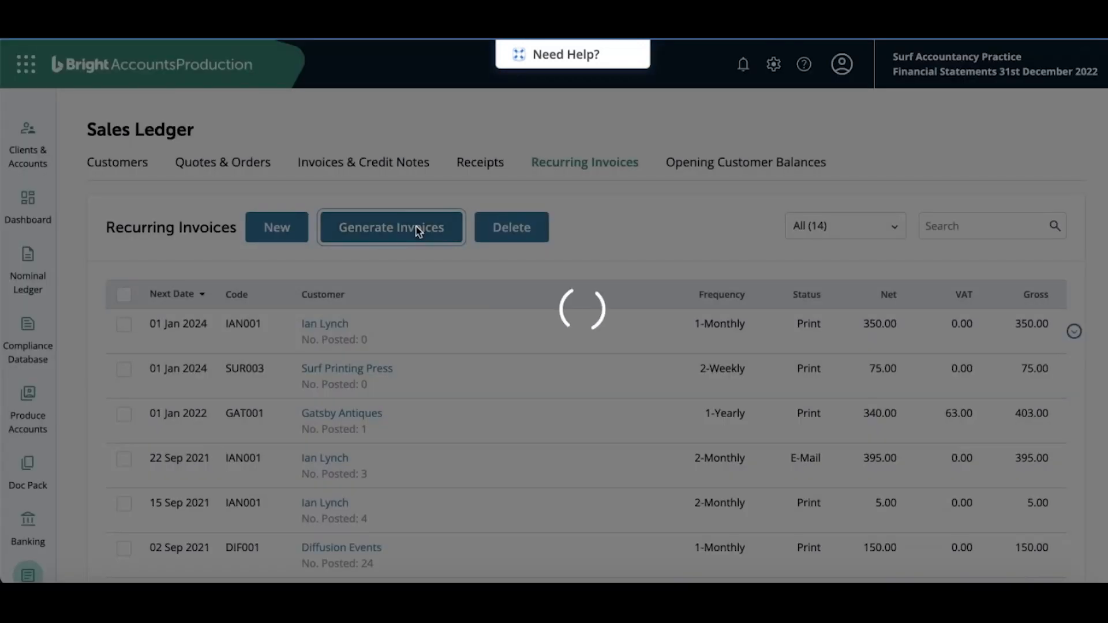
scroll(551, 287, "down", 3)
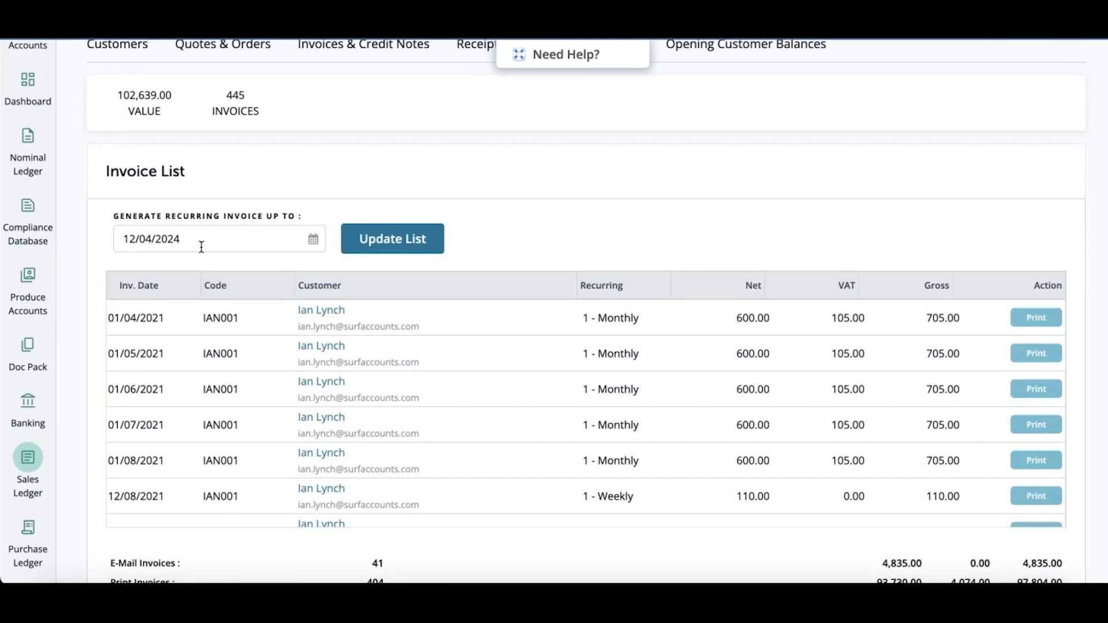
left_click_drag(182, 243, 87, 247)
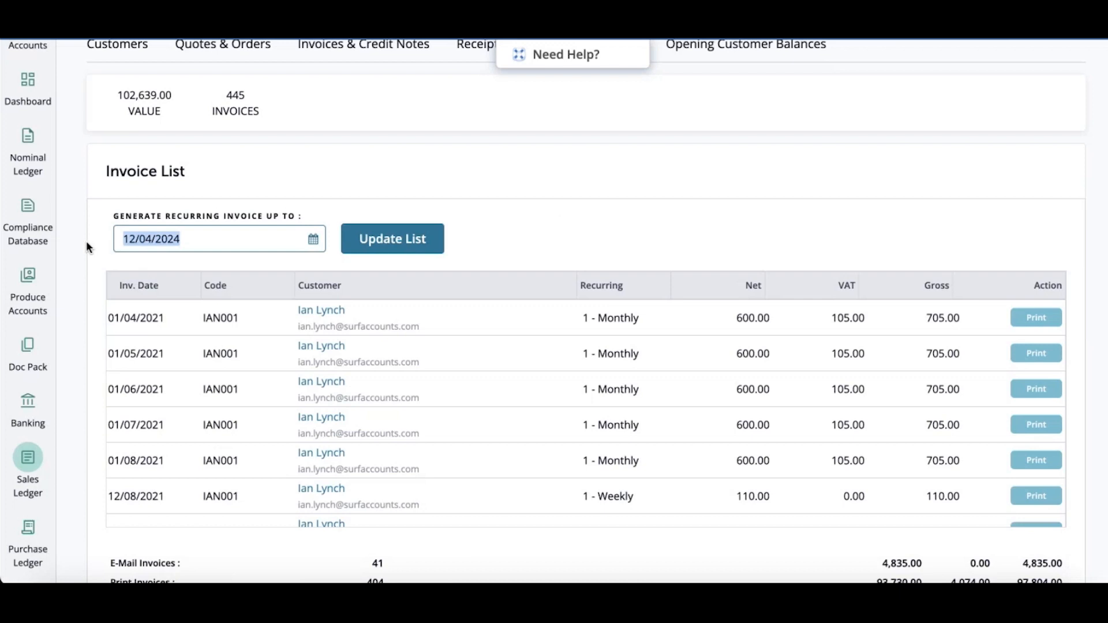
type("01/04")
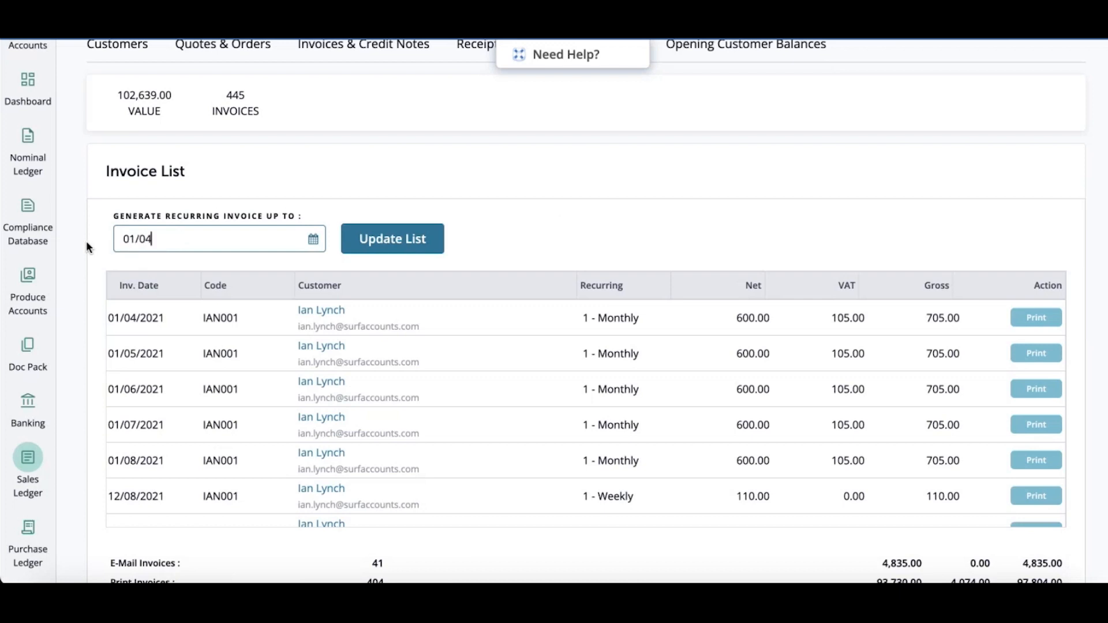
type("/2024")
scroll(298, 241, "up", 1)
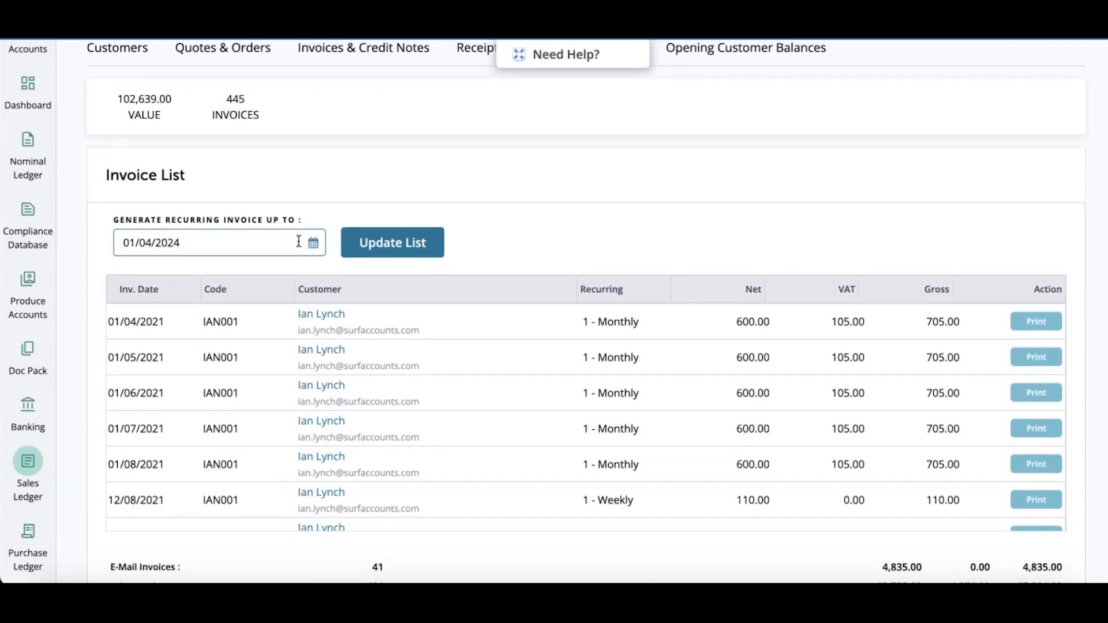
left_click(411, 243)
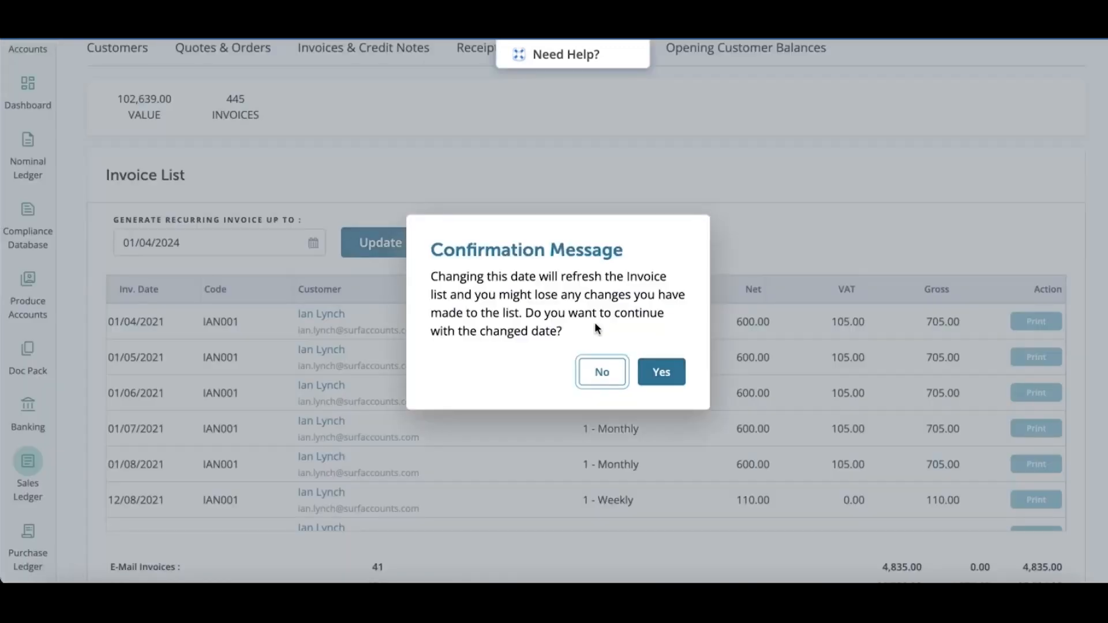
left_click(662, 372)
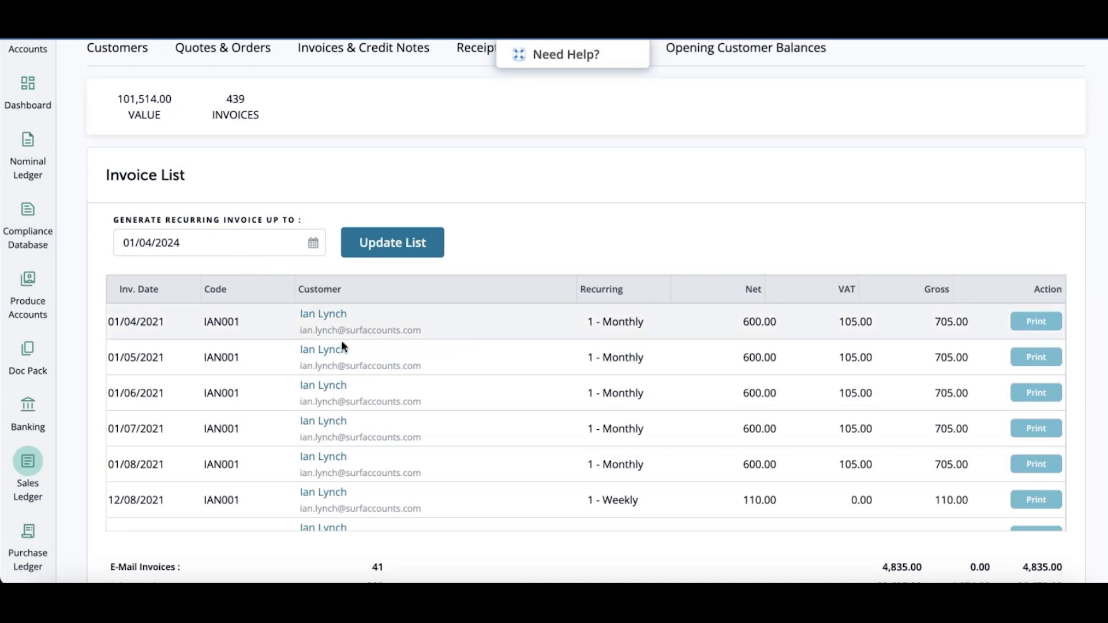
- Examine the invoices due for generation, including the fortnightly Surf Printing Press entries and the totals per action
scroll(458, 392, "down", 10)
scroll(460, 392, "down", 15)
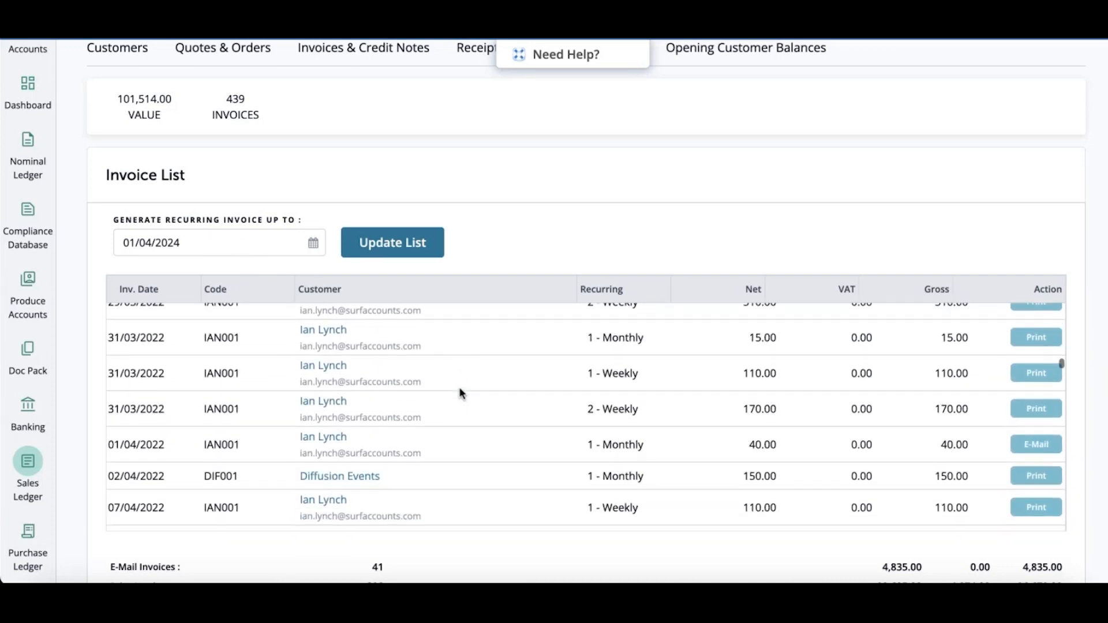
scroll(460, 393, "down", 15)
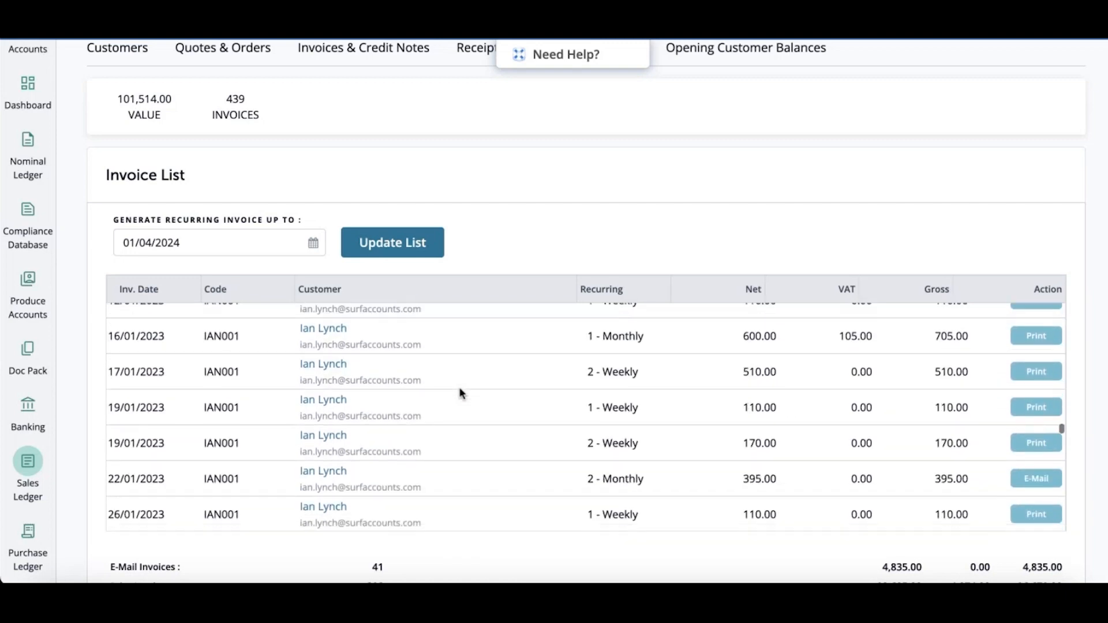
scroll(460, 392, "down", 20)
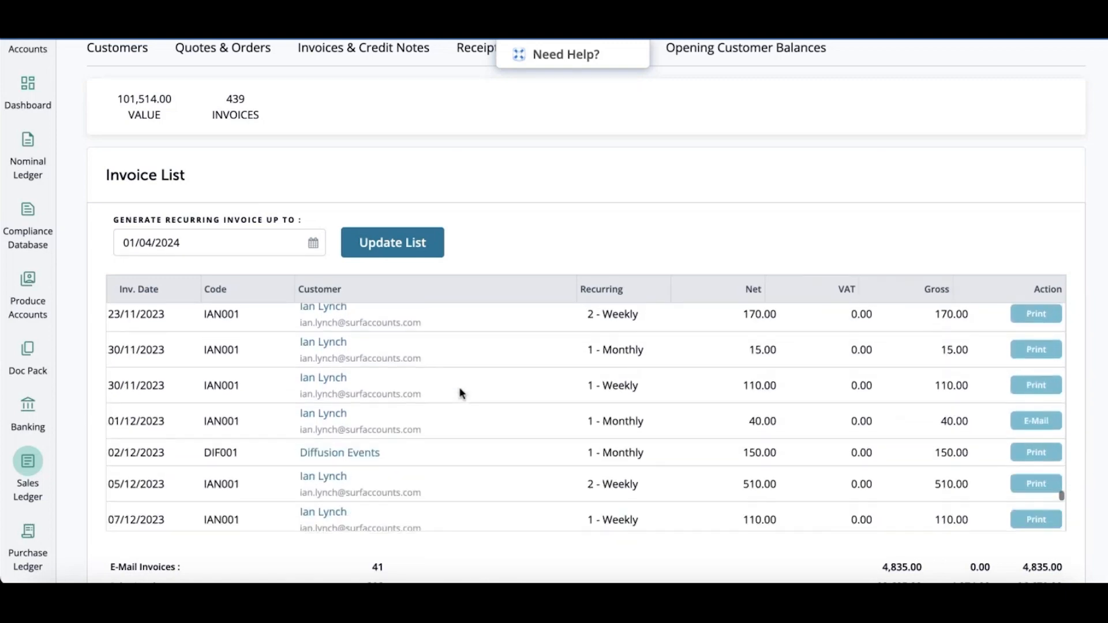
scroll(459, 387, "down", 3)
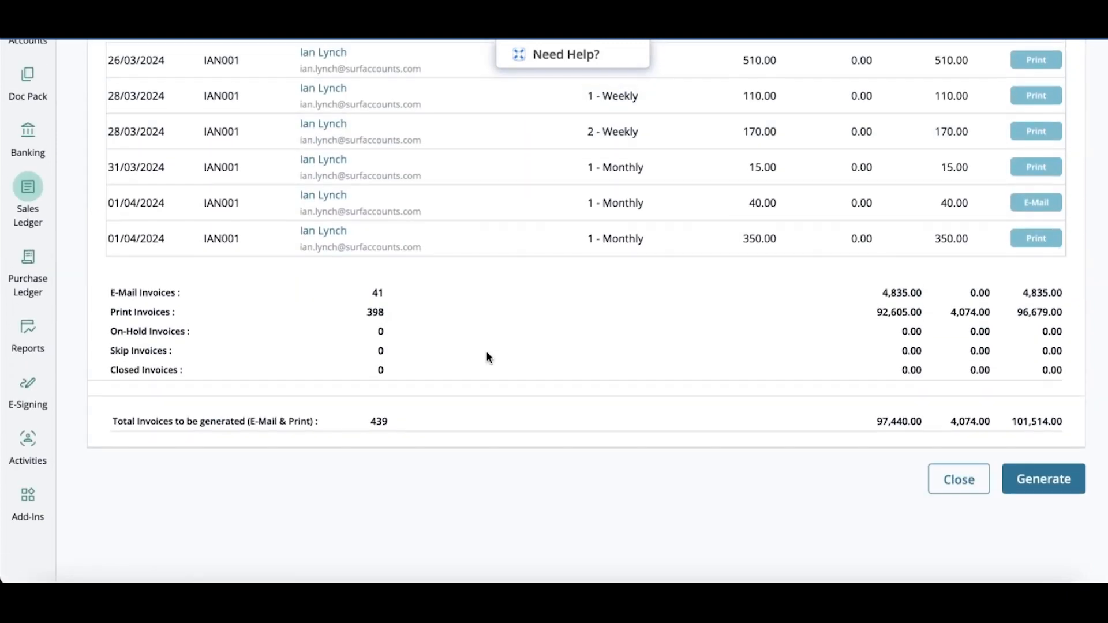
scroll(501, 350, "up", 5)
scroll(476, 310, "up", 3)
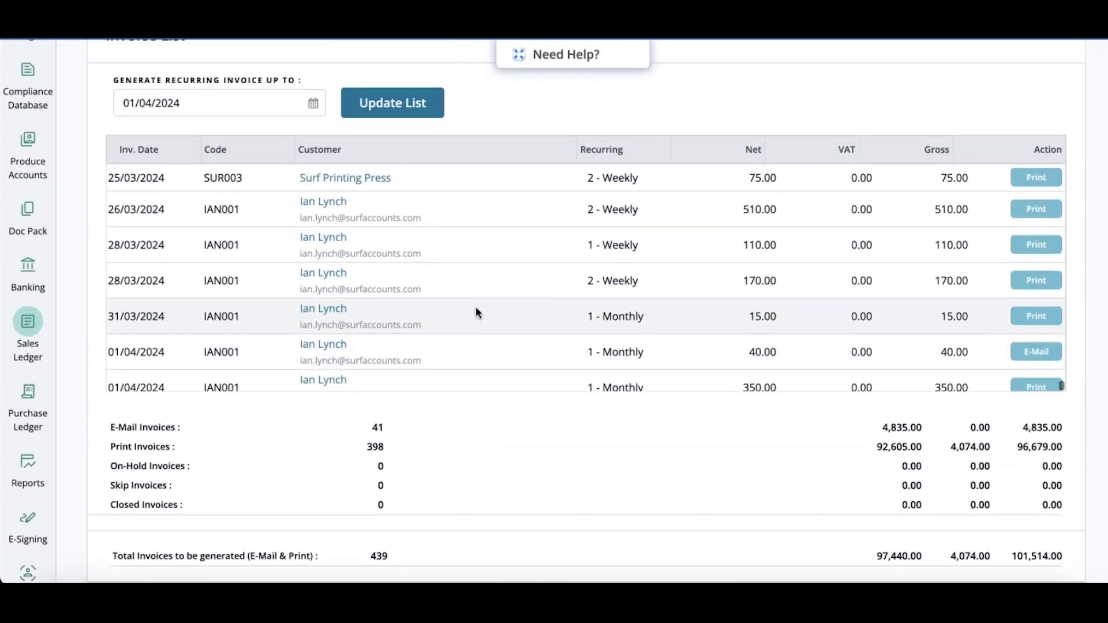
scroll(476, 312, "up", 3)
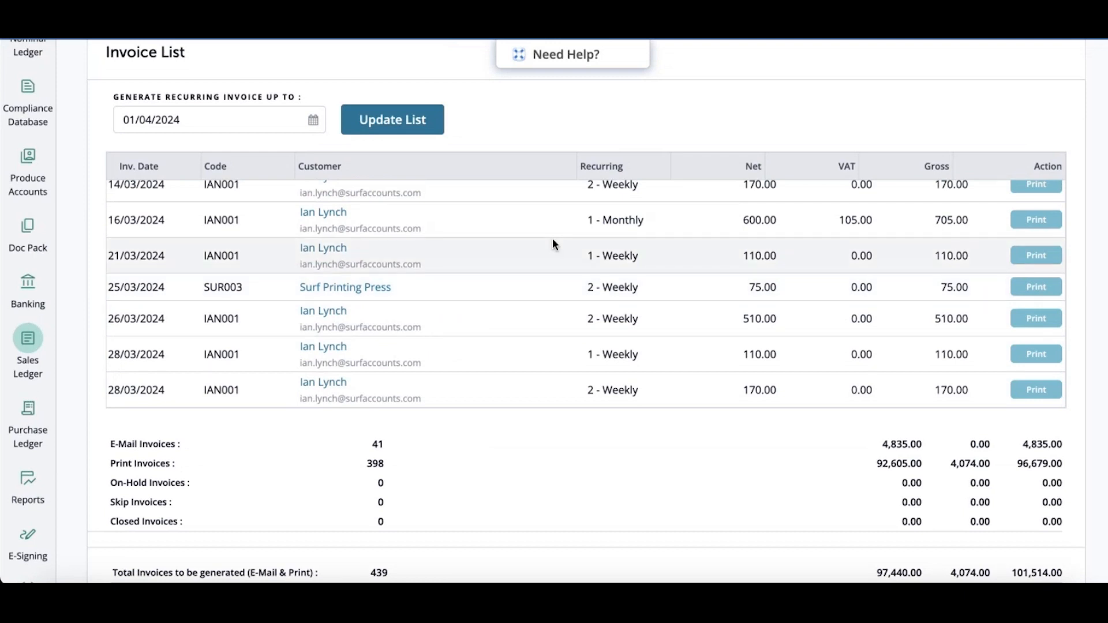
scroll(562, 144, "up", 2)
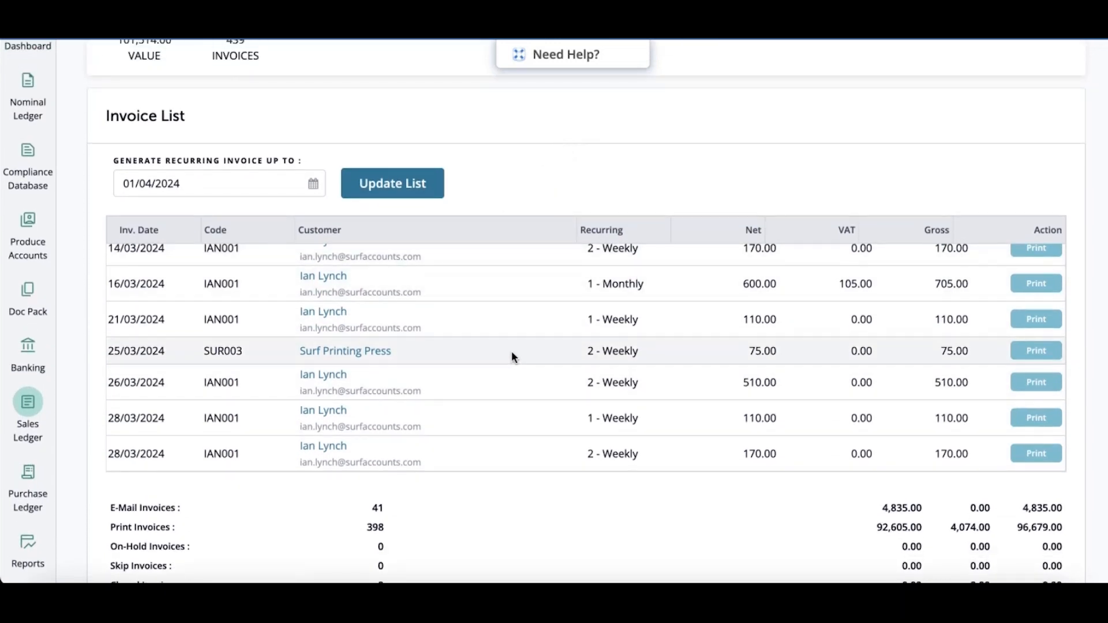
scroll(511, 351, "up", 1)
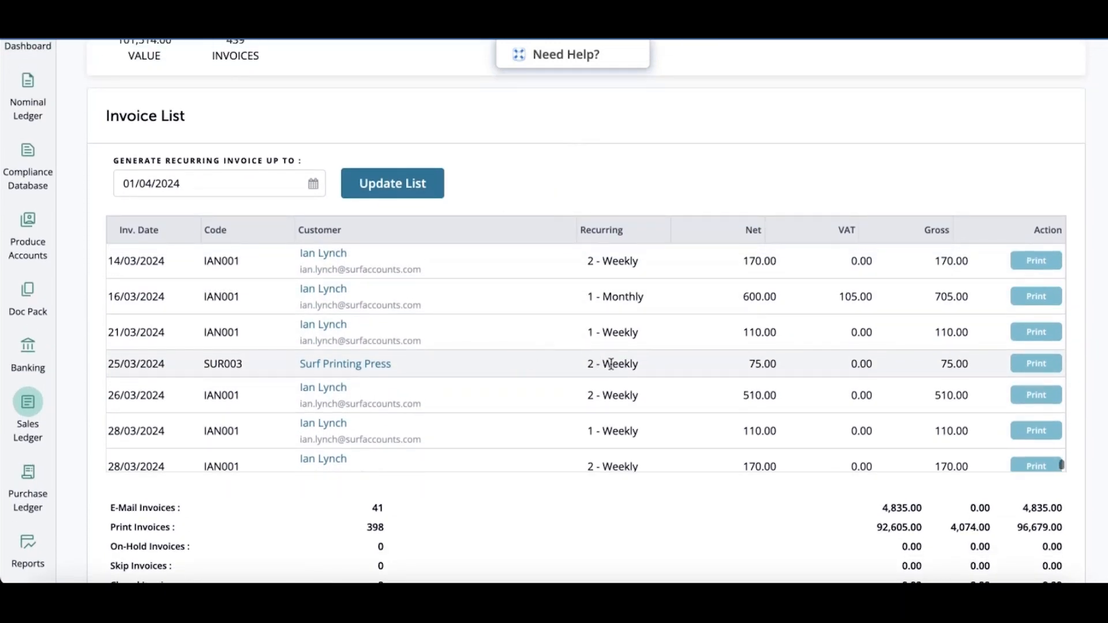
scroll(559, 362, "up", 5)
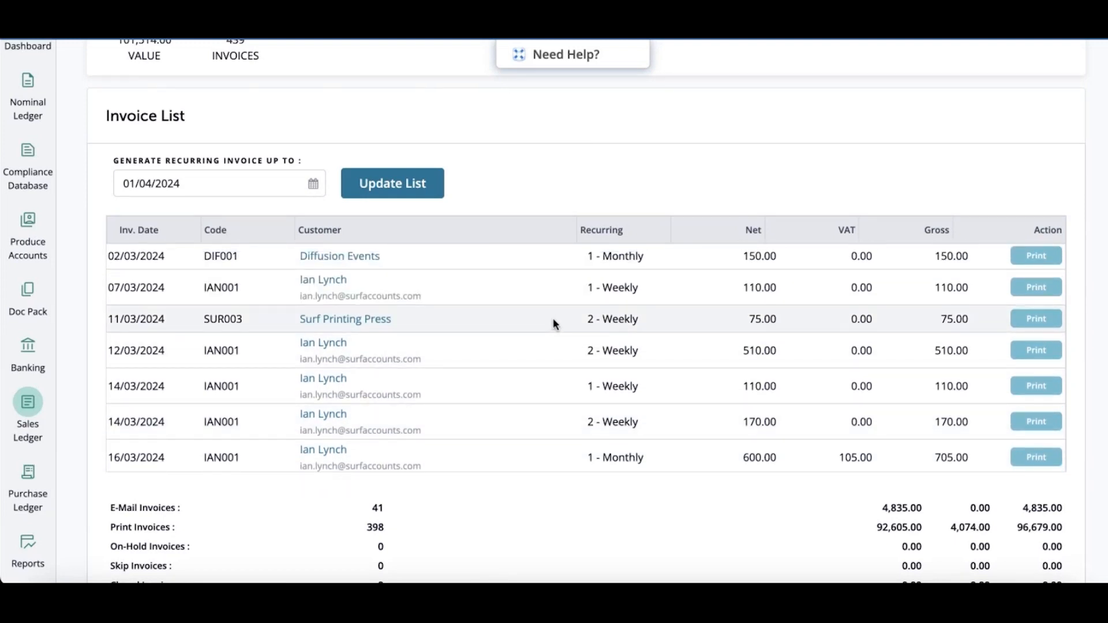
scroll(553, 317, "up", 5)
scroll(483, 370, "up", 3)
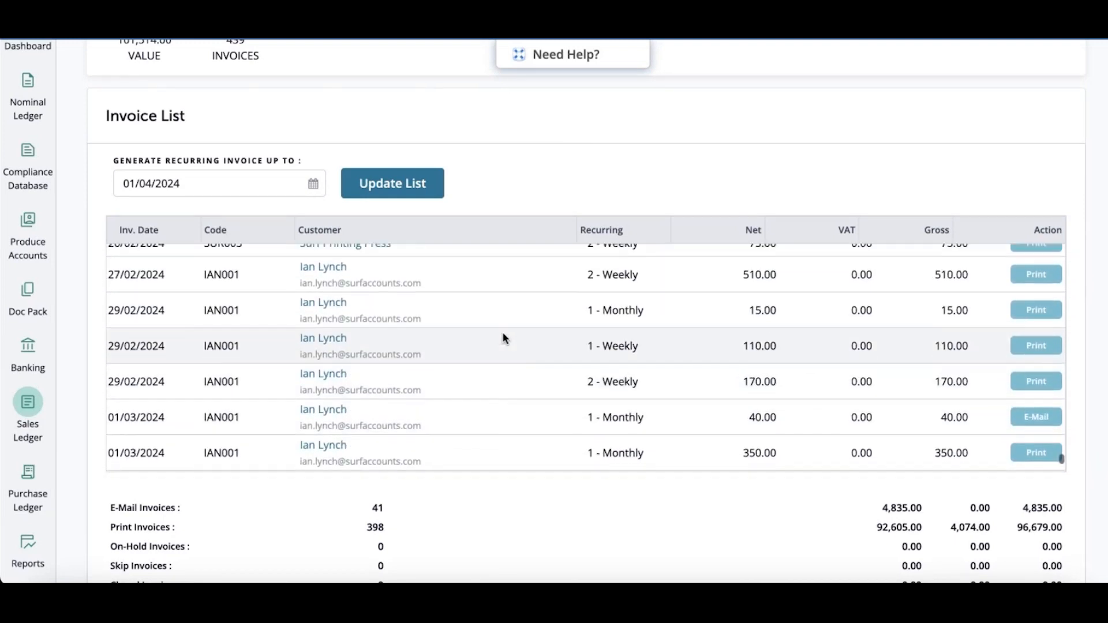
scroll(534, 312, "up", 3)
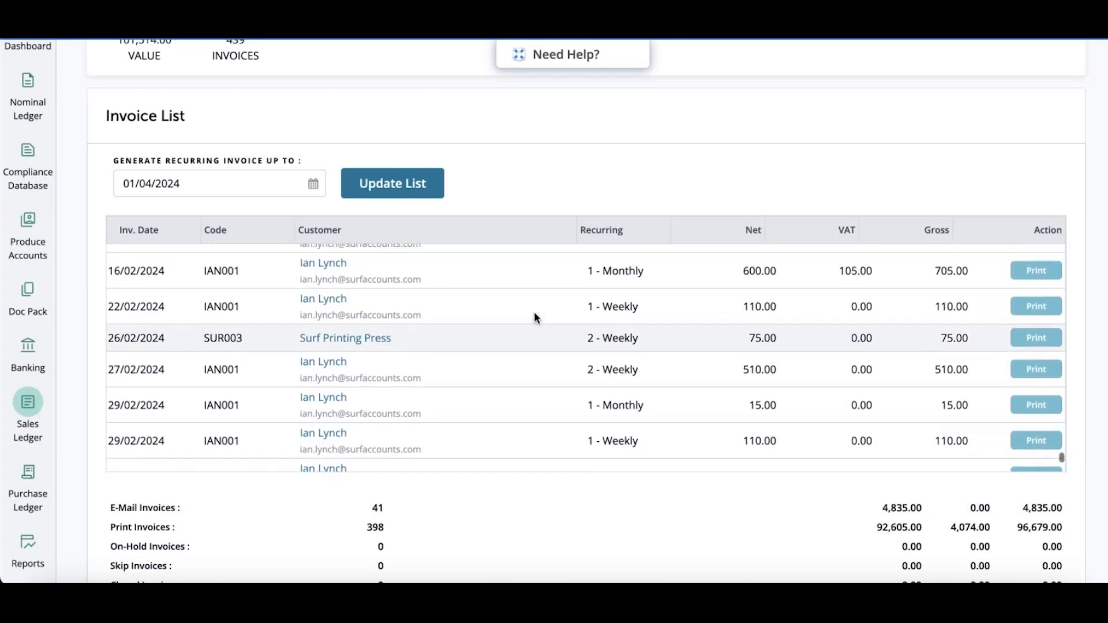
scroll(559, 305, "up", 20)
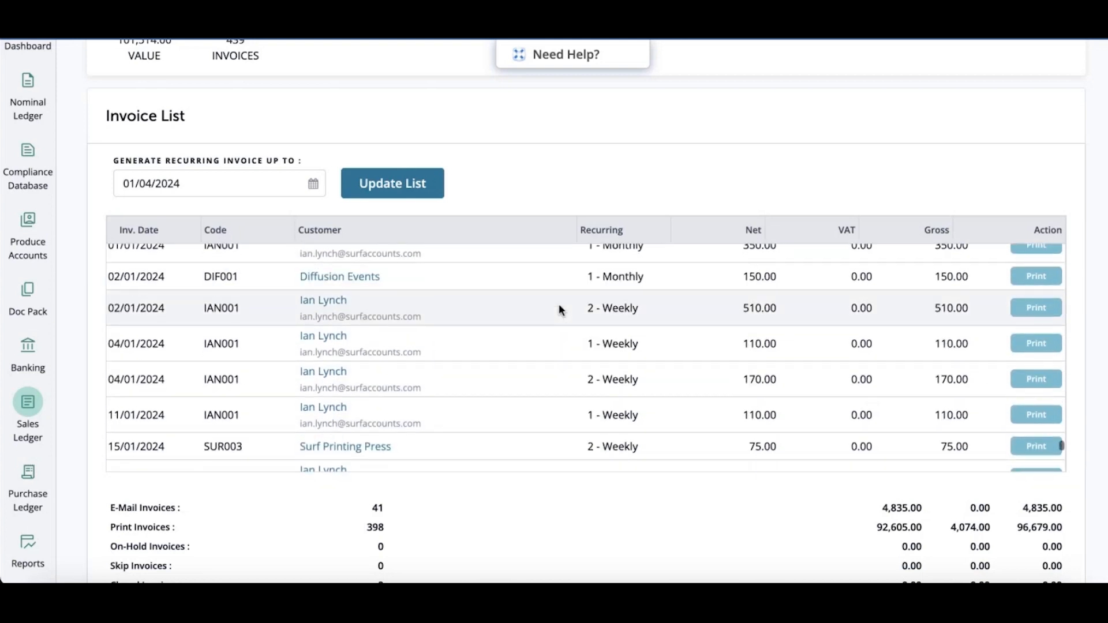
scroll(559, 309, "up", 20)
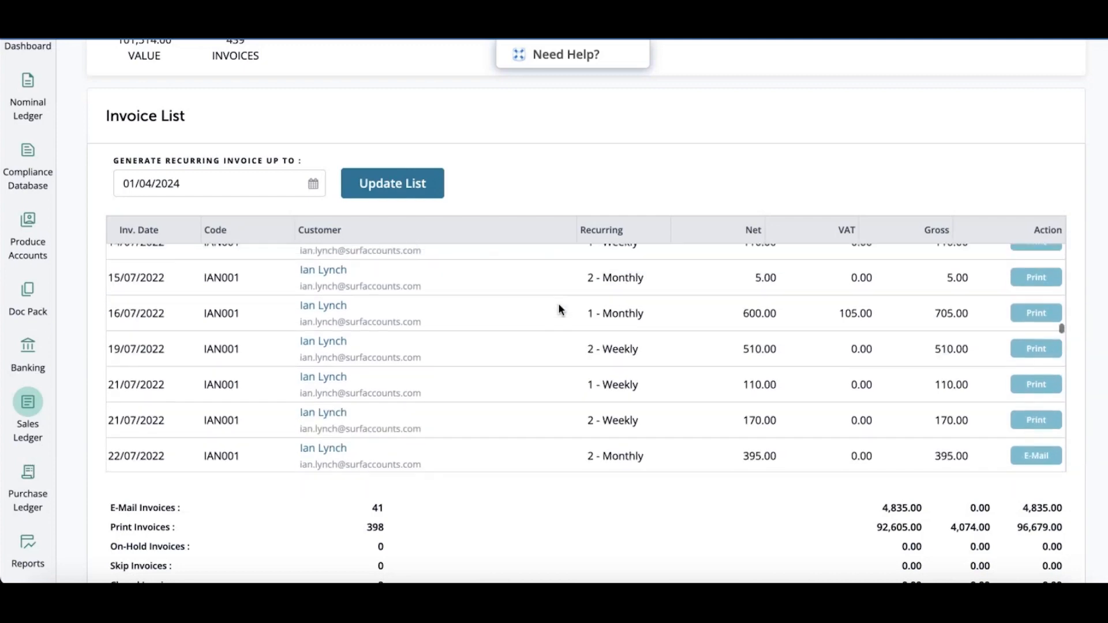
scroll(557, 304, "up", 8)
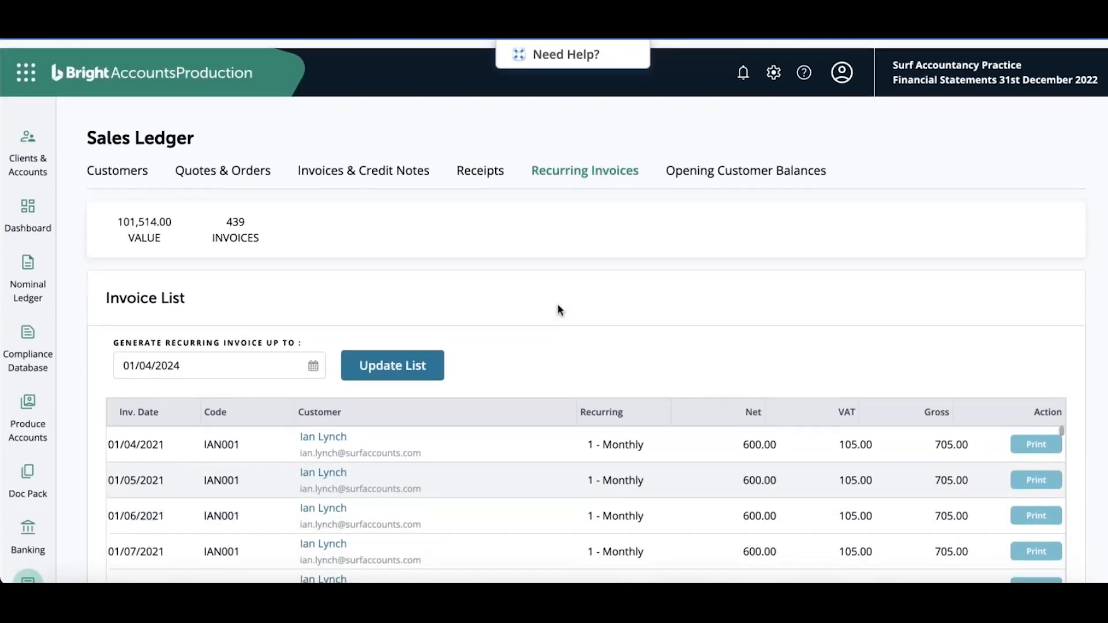
- Change the action of the first listed invoice, dated 01/04/2021, to On Hold
scroll(750, 277, "down", 5)
scroll(791, 257, "down", 2)
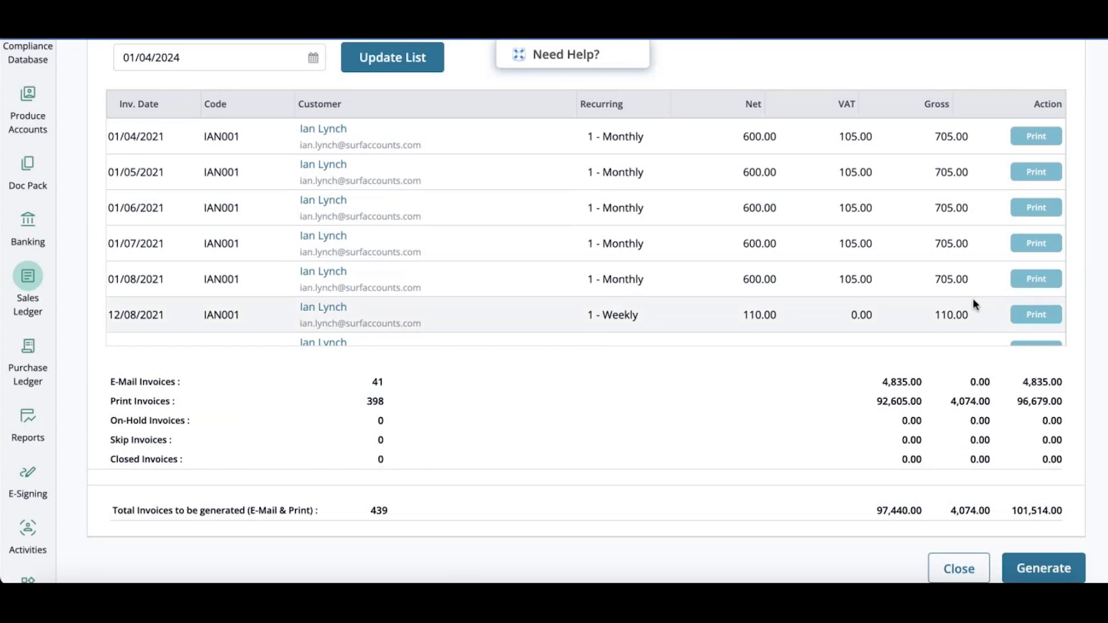
left_click(1041, 139)
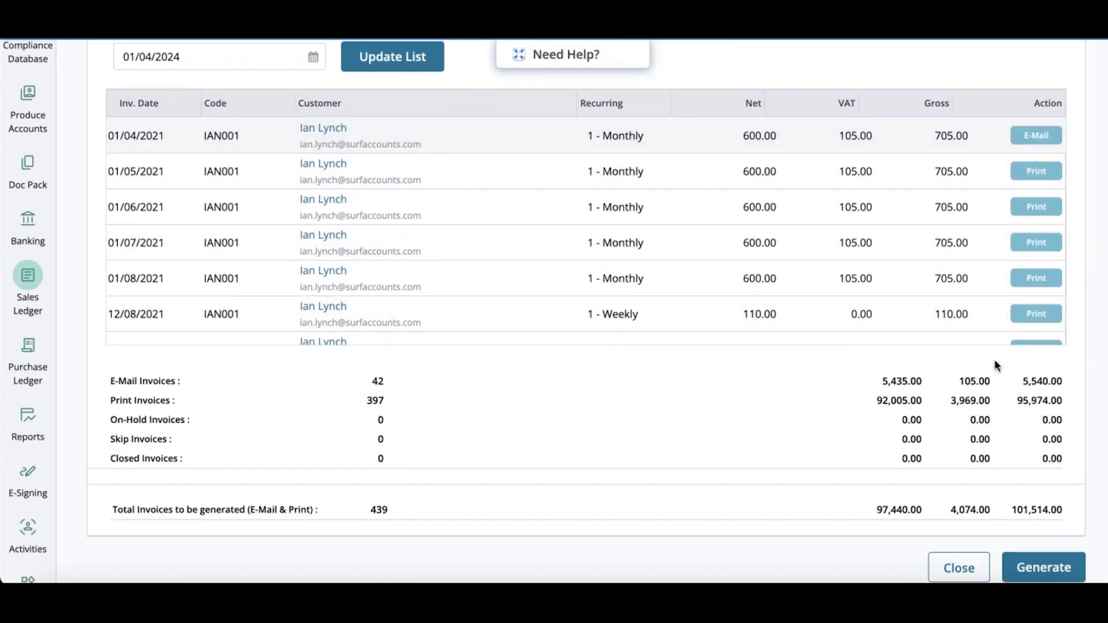
scroll(992, 361, "up", 1)
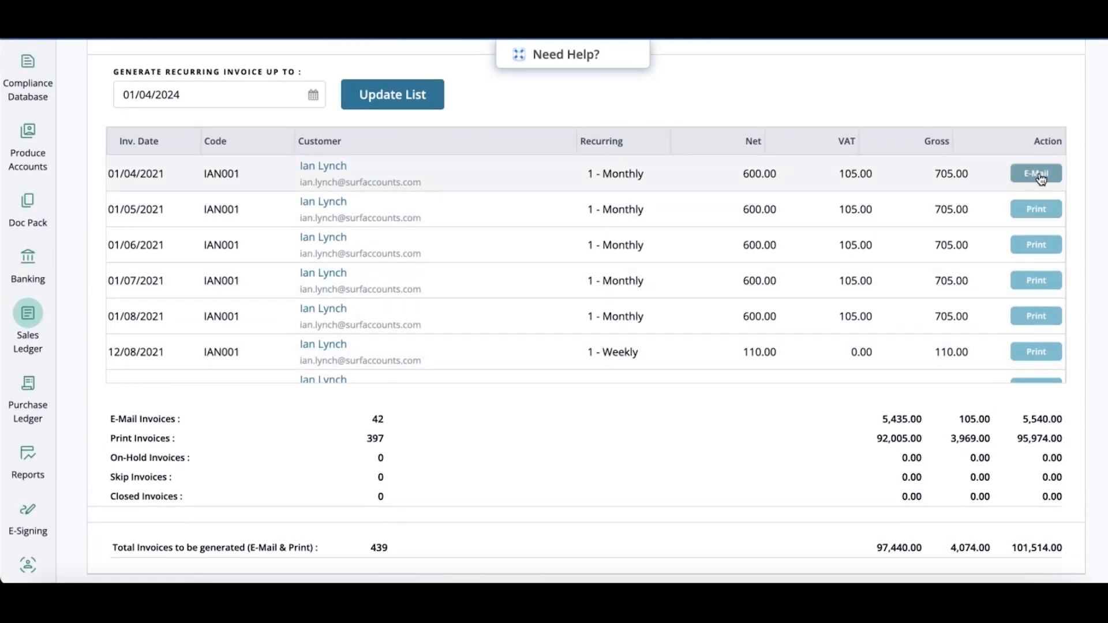
left_click(1042, 178)
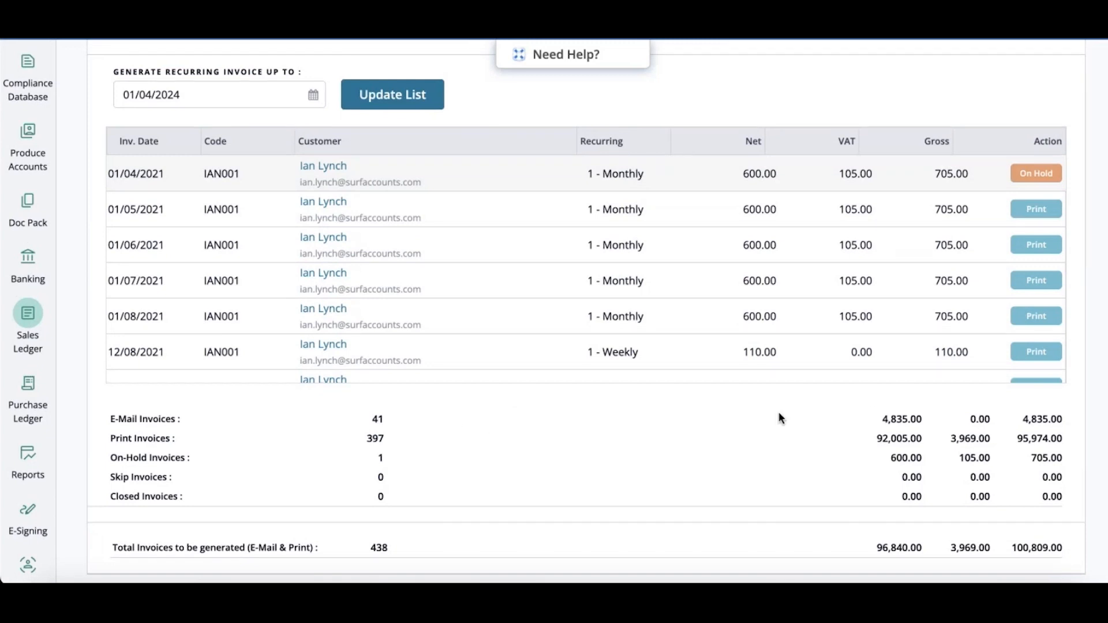
- Switch the action of the first listed invoice, dated 01/04/2021, through Closed and Skip back to Print
left_click(1036, 174)
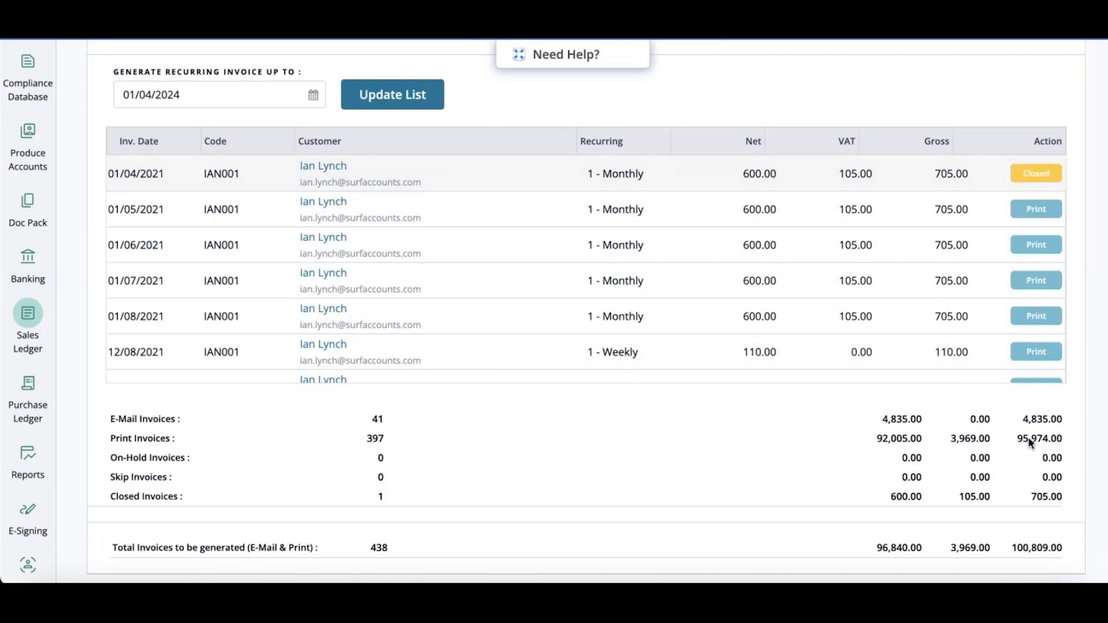
left_click(1035, 176)
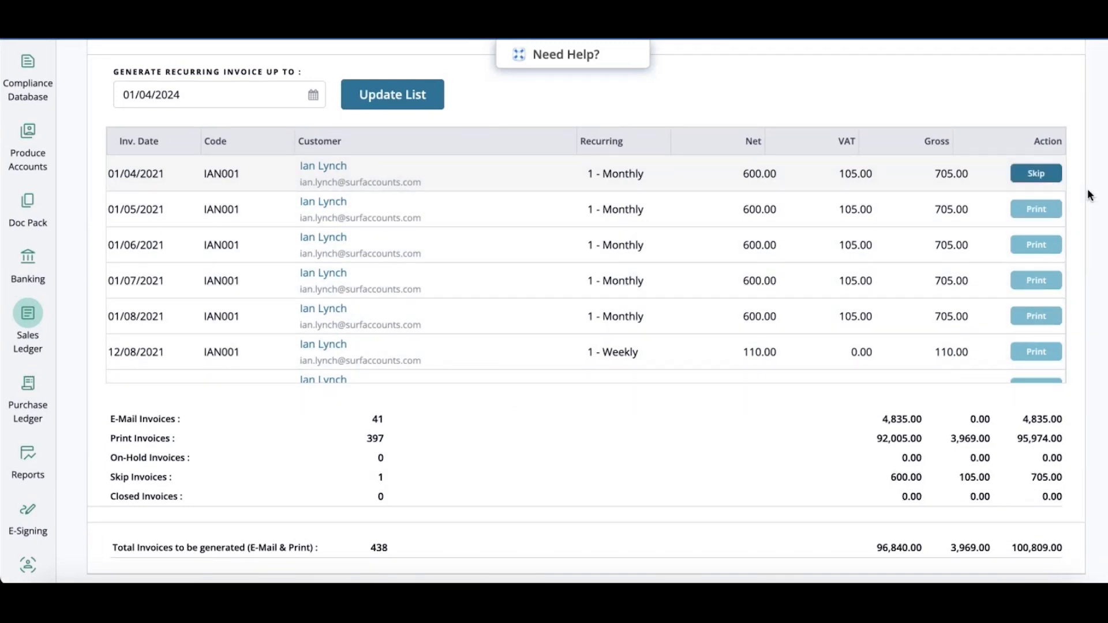
left_click(1046, 178)
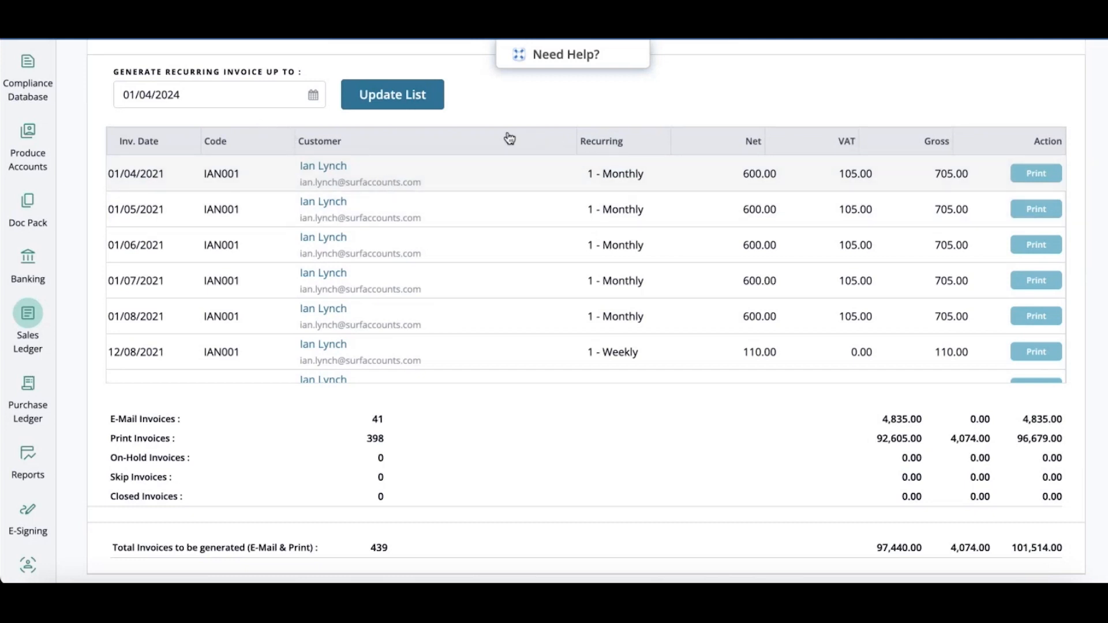
- Set the recurring invoice generation date to 01/04/2022 and update the invoice list, accepting the refresh
scroll(507, 139, "up", 2)
left_click_drag(197, 142, 169, 140)
type("22")
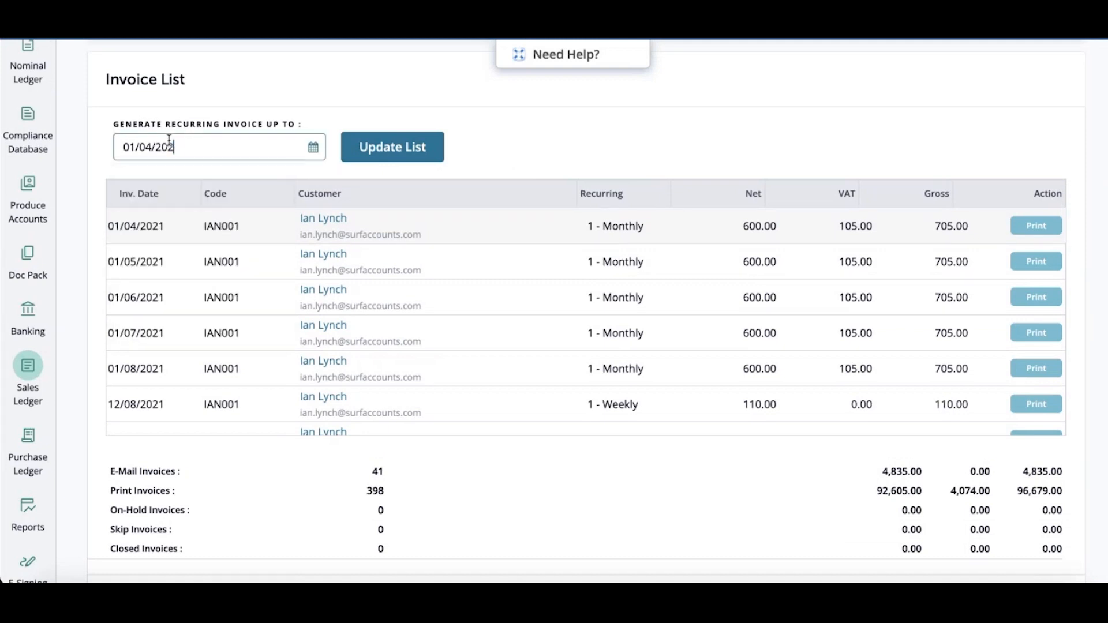
left_click(393, 154)
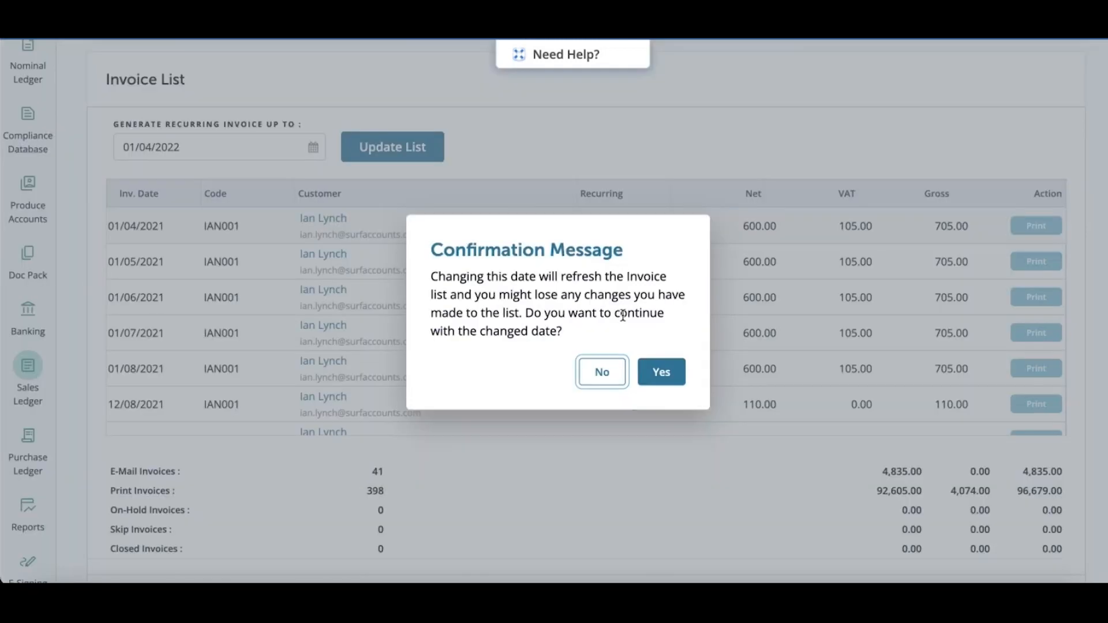
left_click(656, 369)
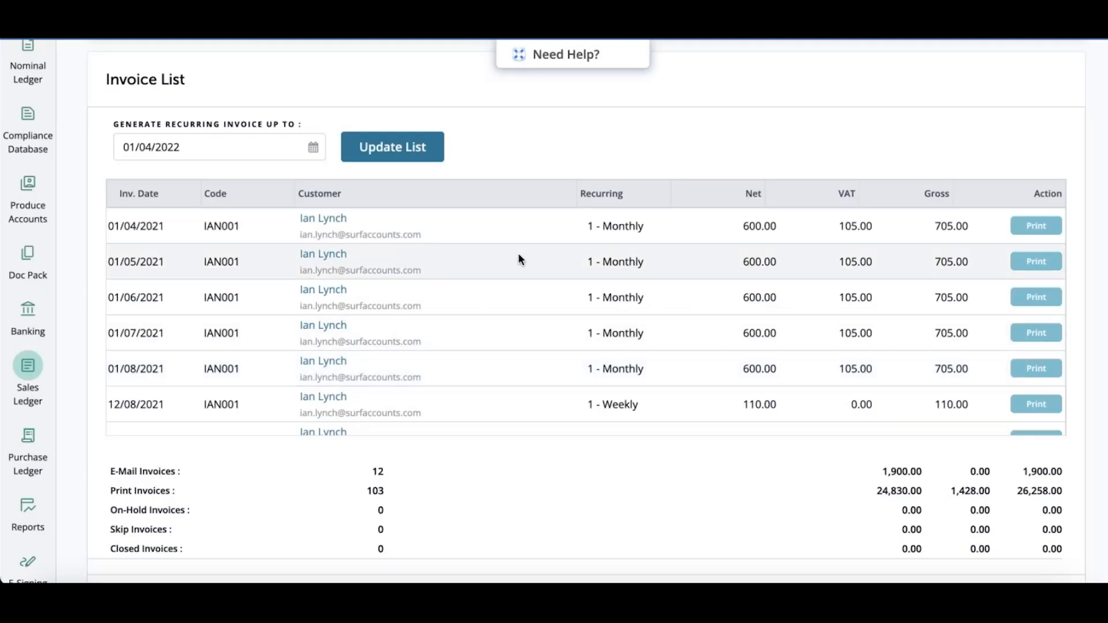
- Review the invoices and totals in the updated list, then generate all the listed e-mail and print invoices and confirm
scroll(518, 253, "down", 10)
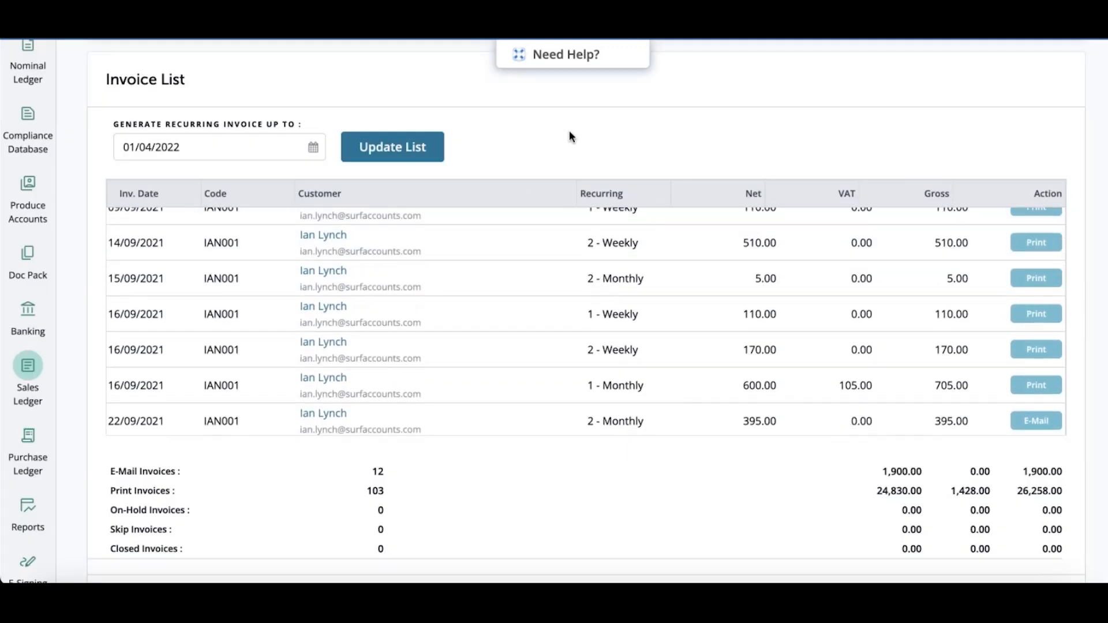
scroll(569, 131, "down", 1)
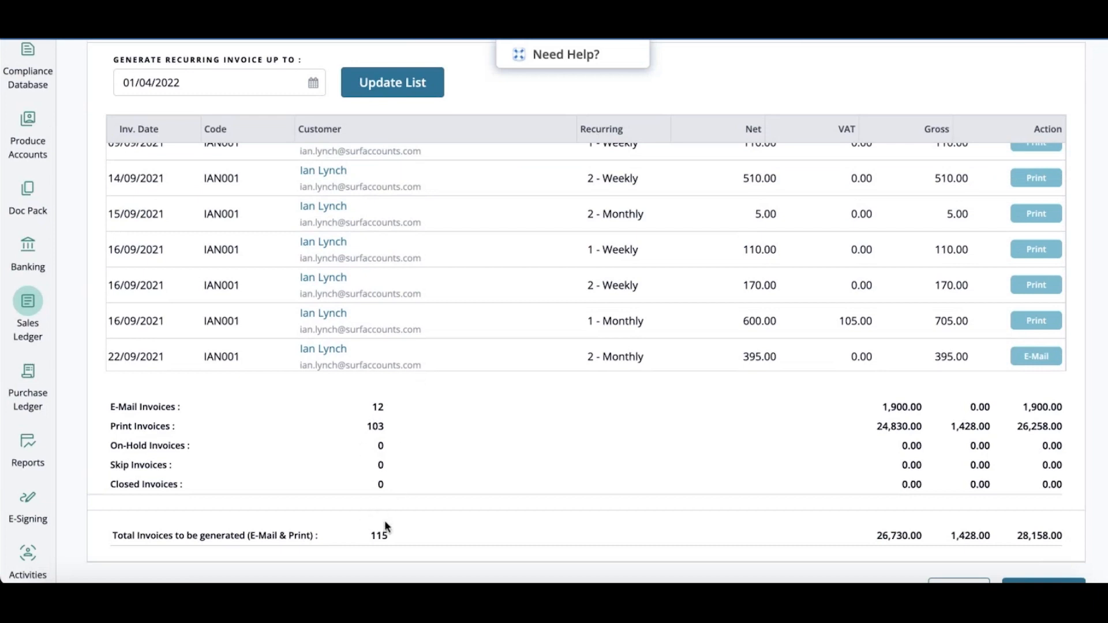
scroll(993, 487, "down", 2)
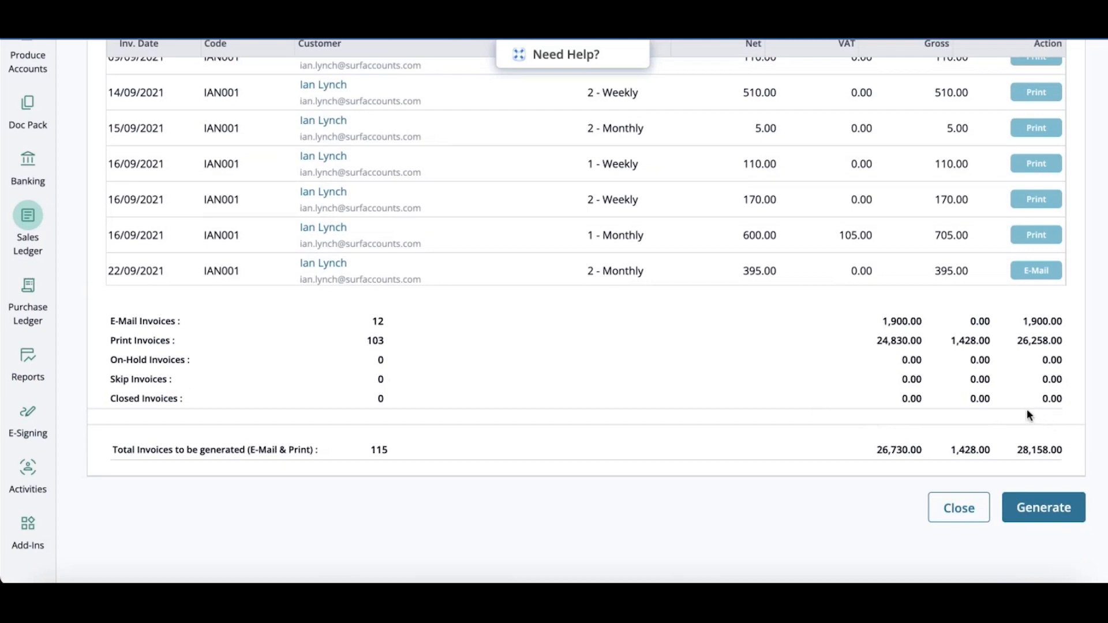
left_click(1052, 508)
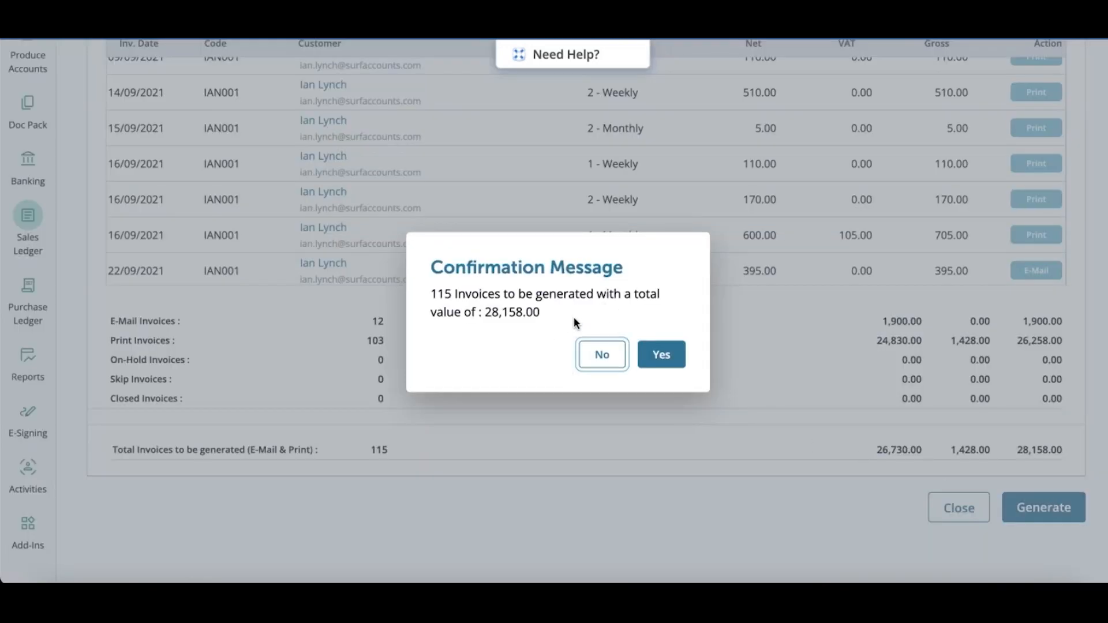
left_click(659, 352)
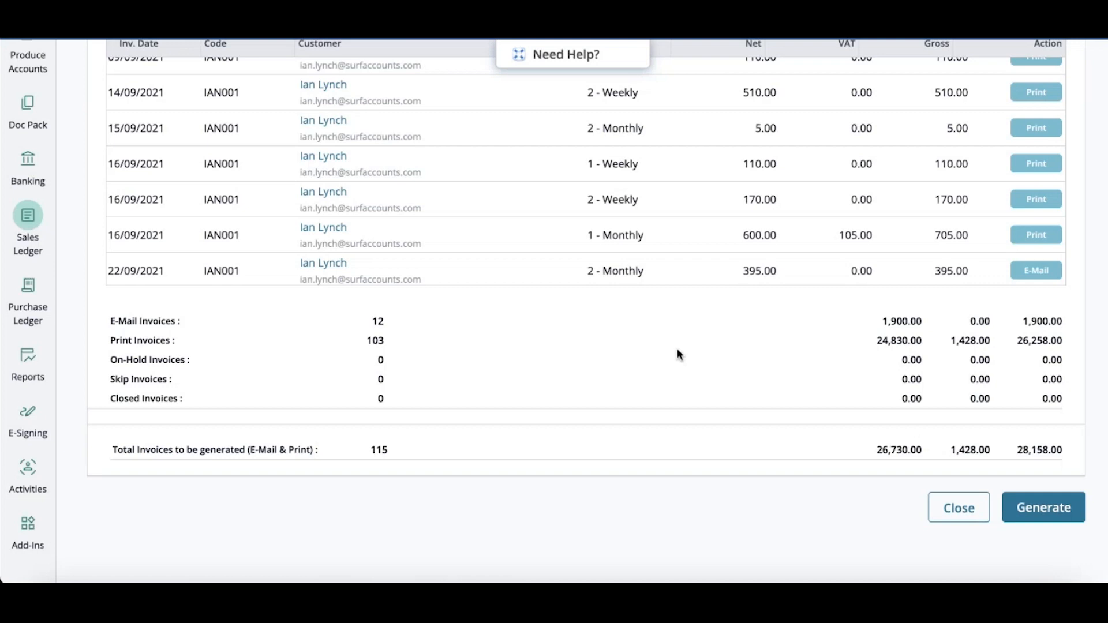
scroll(677, 348, "up", 5)
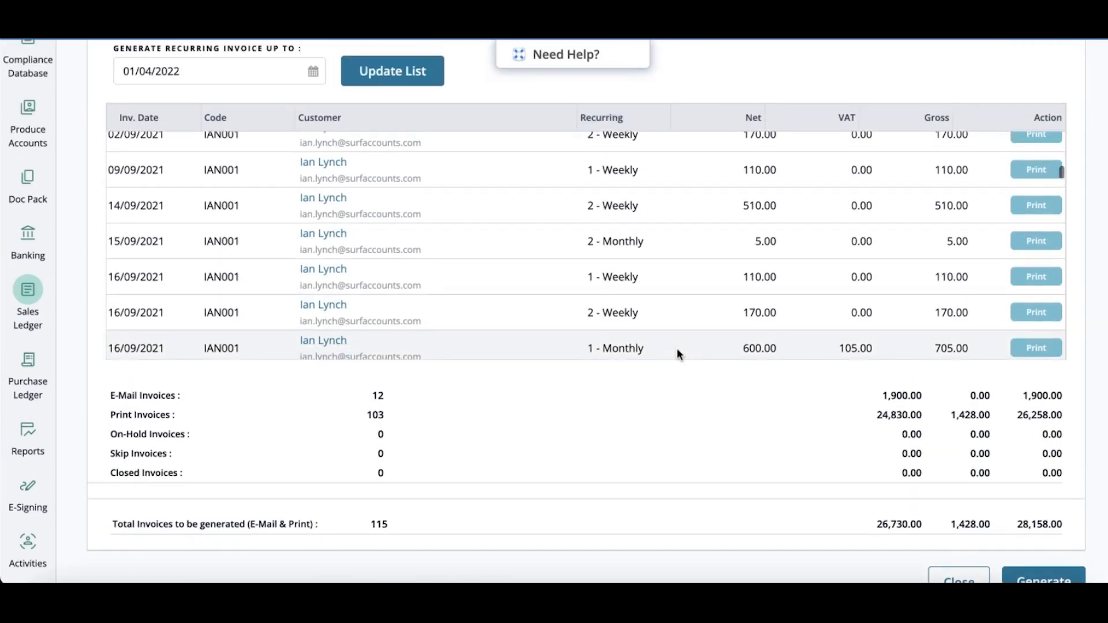